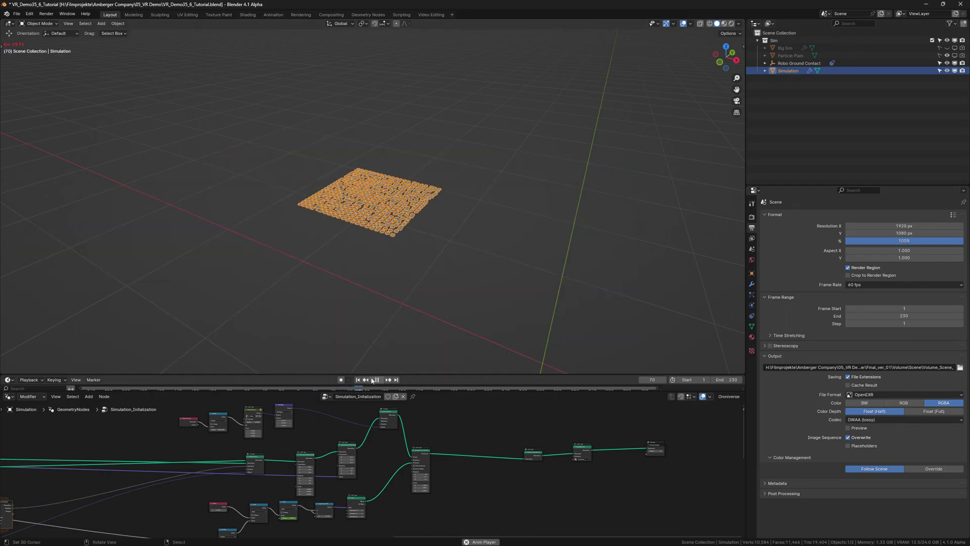
Resize the timeline and pan the node tree to review the finished tile simulation
{"action": "left_click_drag", "start_coordinate": [372, 375], "coordinate": [425, 276]}
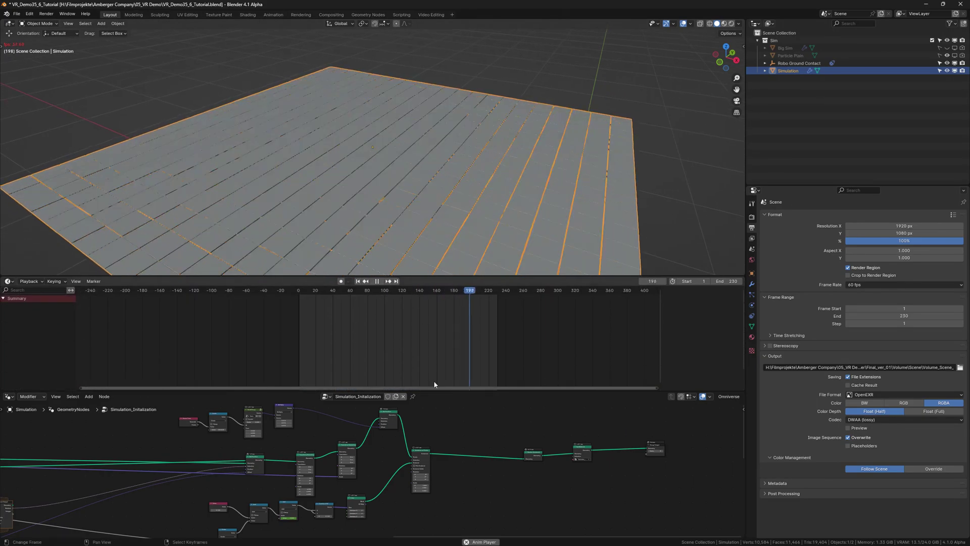
{"action": "left_click_drag", "start_coordinate": [437, 386], "coordinate": [436, 294]}
{"action": "scroll", "coordinate": [493, 429], "scroll_direction": "down", "scroll_amount": 2}
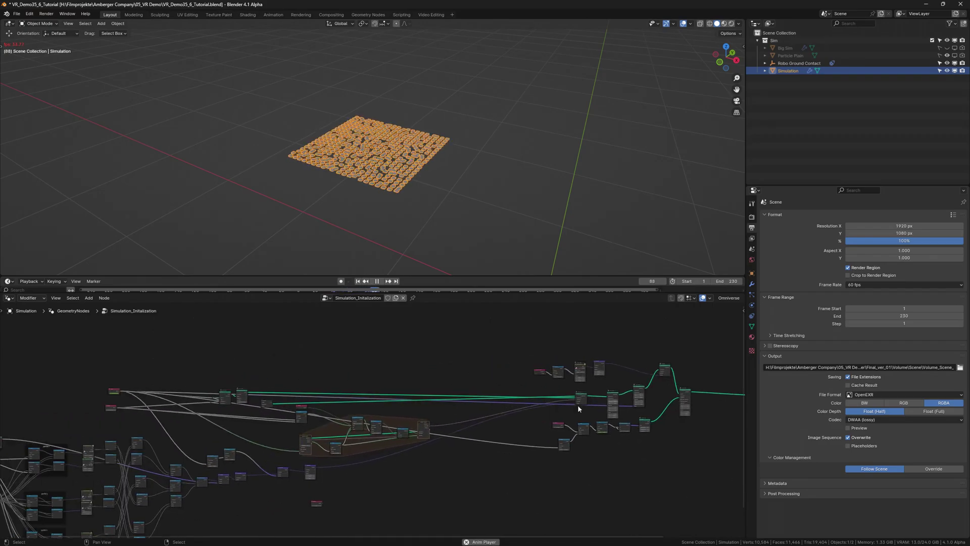
{"action": "scroll", "coordinate": [493, 429], "scroll_direction": "down", "scroll_amount": 2}
{"action": "scroll", "coordinate": [493, 429], "scroll_direction": "up", "scroll_amount": 3}
{"action": "scroll", "coordinate": [559, 430], "scroll_direction": "up", "scroll_amount": 1}
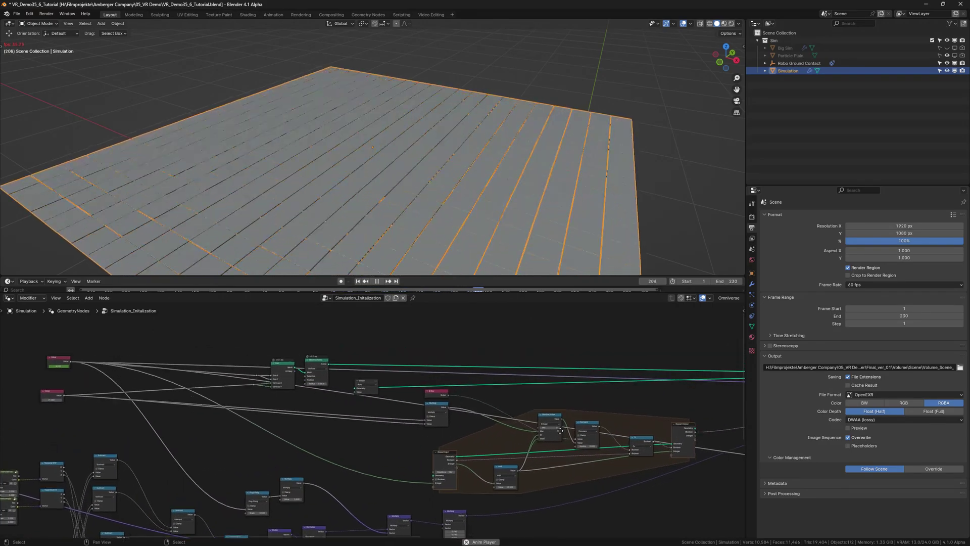
{"action": "middle_click_drag", "start_coordinate": [558, 432], "coordinate": [268, 436]}
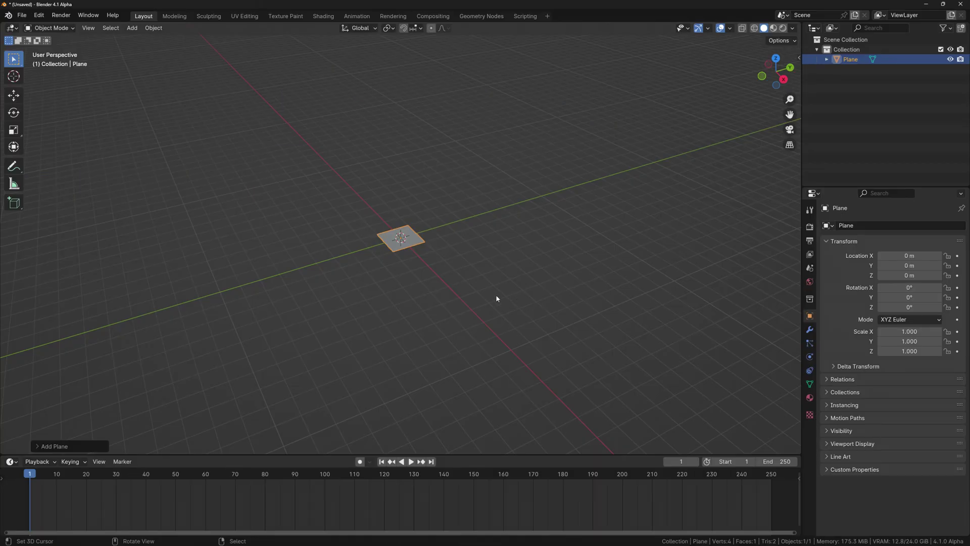
{"action": "scroll", "coordinate": [496, 295], "scroll_direction": "up", "scroll_amount": 3}
Make the lower area a Geometry Node Editor with a new tree, Group Input moved left
{"action": "mouse_move", "coordinate": [513, 454]}
{"action": "left_mouse_down"}
{"action": "mouse_move", "coordinate": [542, 329]}
{"action": "mouse_move", "coordinate": [542, 361]}
{"action": "left_mouse_up"}
{"action": "left_click", "coordinate": [11, 366]}
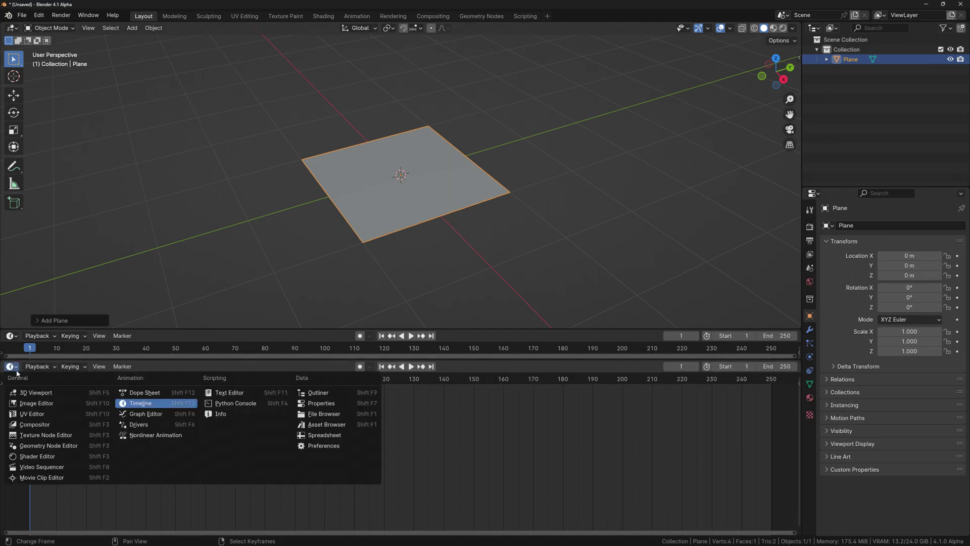
{"action": "left_click", "coordinate": [48, 445]}
{"action": "left_click", "coordinate": [372, 403]}
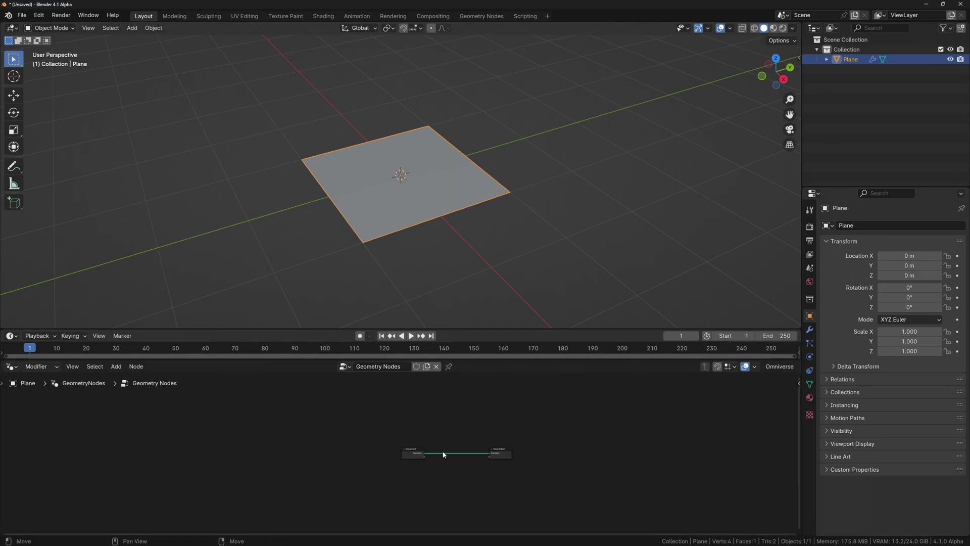
{"action": "left_click_drag", "start_coordinate": [411, 454], "coordinate": [220, 453]}
{"action": "left_click", "coordinate": [219, 453]}
Add Grid, Value and Integer nodes, linking Value to Size X/Y and Integer to vertex counts
{"action": "key", "text": "shift+a"}
{"action": "key", "text": "Return"}
{"action": "left_click", "coordinate": [371, 420]}
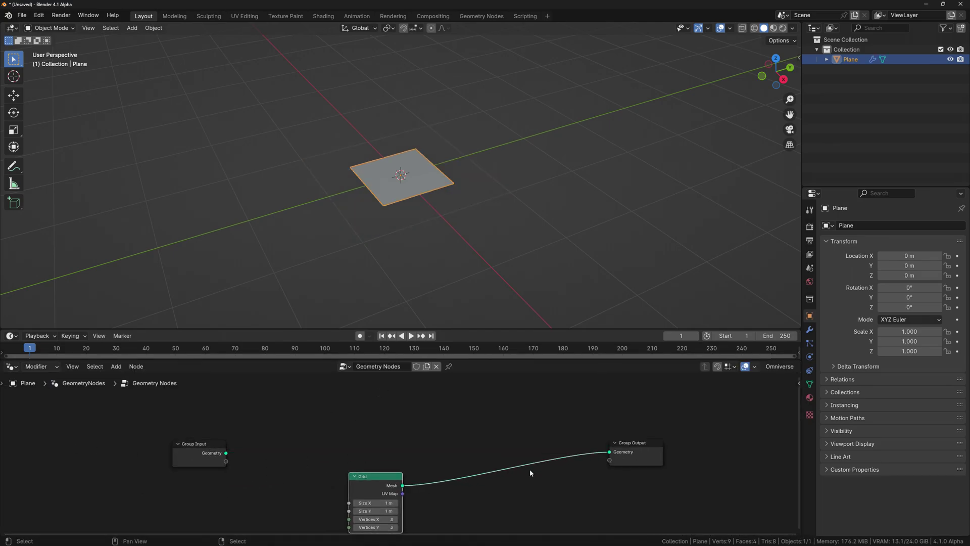
{"action": "key", "text": "shift+a"}
{"action": "type", "text": "value"}
{"action": "key", "text": "Return"}
{"action": "left_click", "coordinate": [257, 382]}
{"action": "left_click_drag", "start_coordinate": [281, 390], "coordinate": [460, 422]}
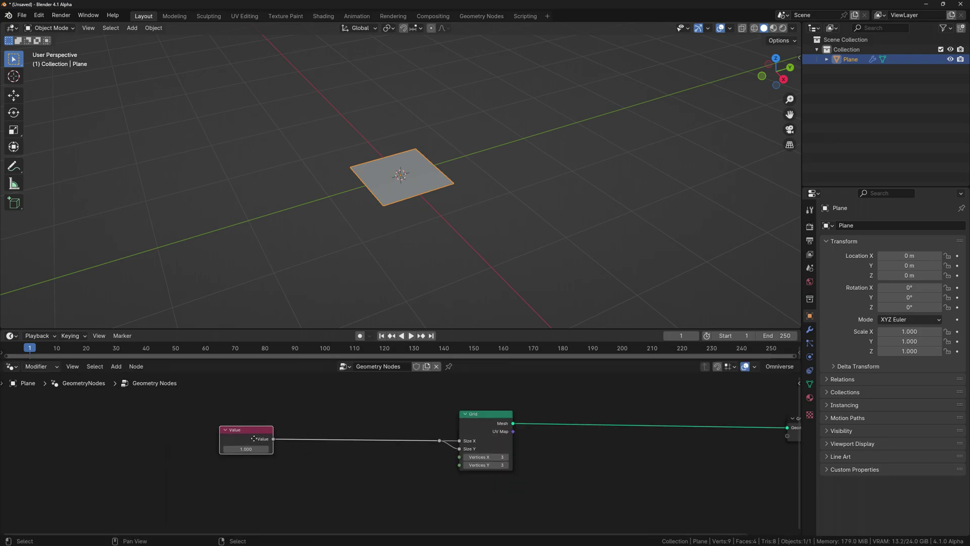
{"action": "left_click_drag", "start_coordinate": [275, 456], "coordinate": [460, 439]}
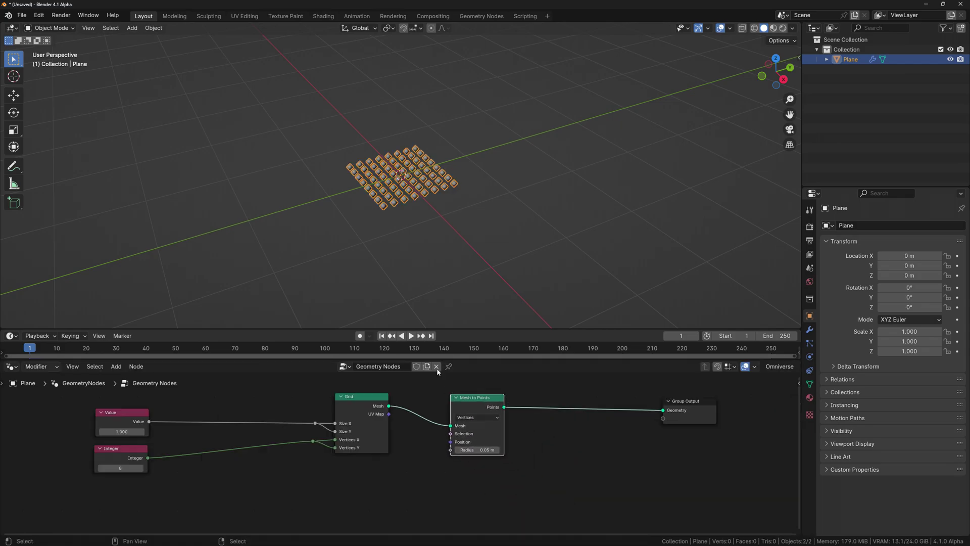
Set the Value to 2.000, the Integer to 17 and the point radius to 0.03 m
{"action": "left_click_drag", "start_coordinate": [121, 431], "coordinate": [175, 442]}
{"action": "left_click_drag", "start_coordinate": [121, 467], "coordinate": [182, 468]}
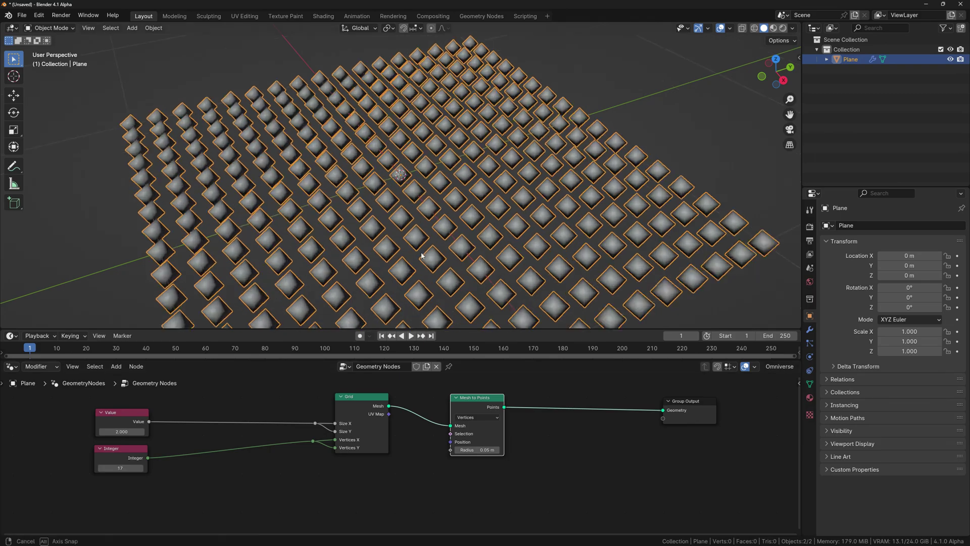
{"action": "left_click_drag", "start_coordinate": [478, 449], "coordinate": [455, 450]}
{"action": "scroll", "coordinate": [489, 266], "scroll_direction": "down", "scroll_amount": 3}
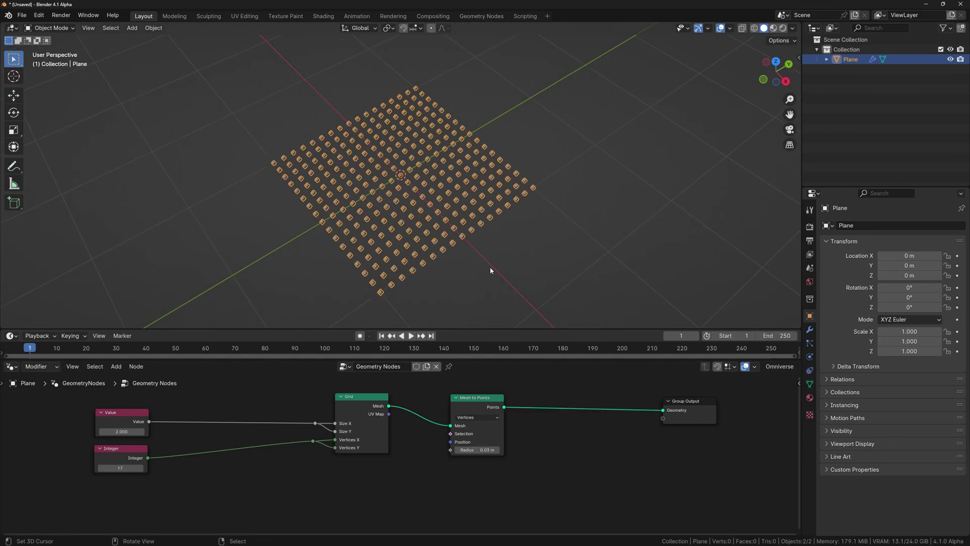
{"action": "scroll", "coordinate": [489, 268], "scroll_direction": "down", "scroll_amount": 2}
{"action": "scroll", "coordinate": [489, 269], "scroll_direction": "up", "scroll_amount": 3}
{"action": "scroll", "coordinate": [489, 269], "scroll_direction": "down", "scroll_amount": 4}
Insert a Set Position node on the points link and route the Value into its Offset
{"action": "key", "text": "shift+a"}
{"action": "type", "text": "set pos"}
{"action": "key", "text": "Return"}
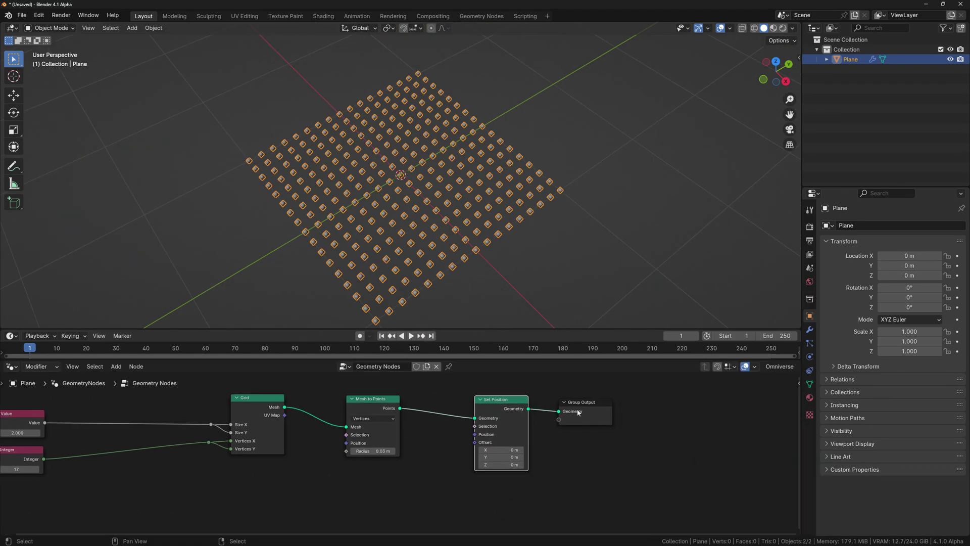
{"action": "left_click", "coordinate": [578, 408]}
{"action": "middle_click_drag", "start_coordinate": [55, 424], "coordinate": [99, 417]}
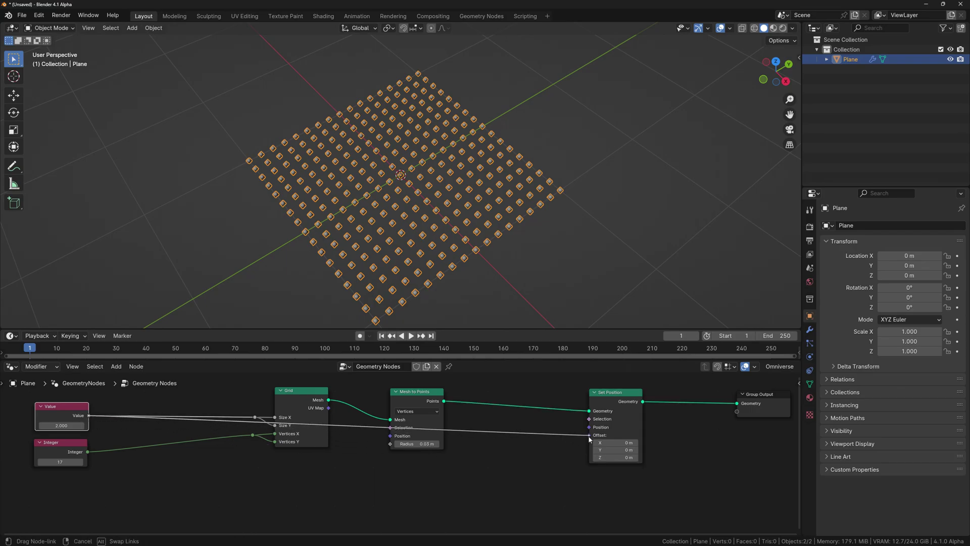
{"action": "left_click_drag", "start_coordinate": [589, 438], "coordinate": [589, 435]}
{"action": "key", "text": "g"}
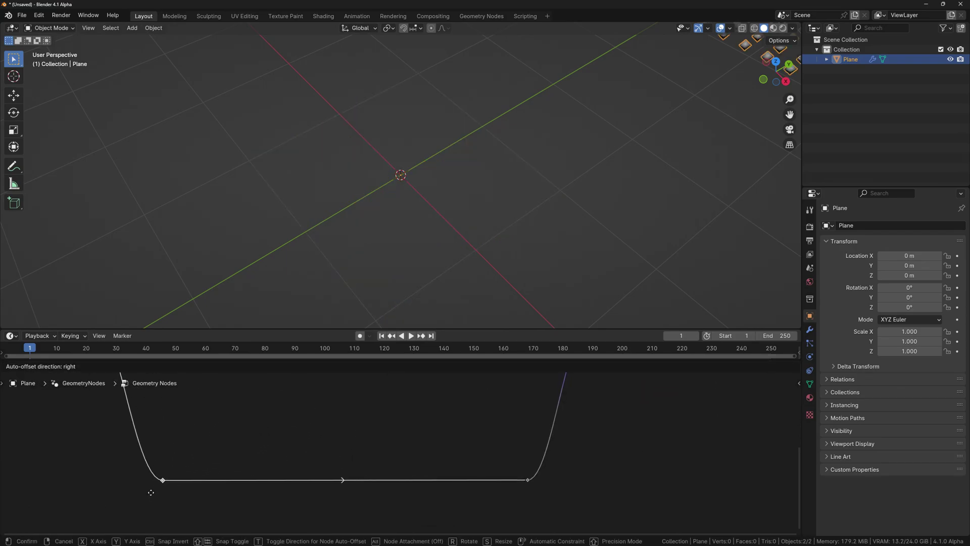
{"action": "left_click", "coordinate": [155, 520]}
{"action": "middle_click_drag", "start_coordinate": [321, 434], "coordinate": [336, 451]}
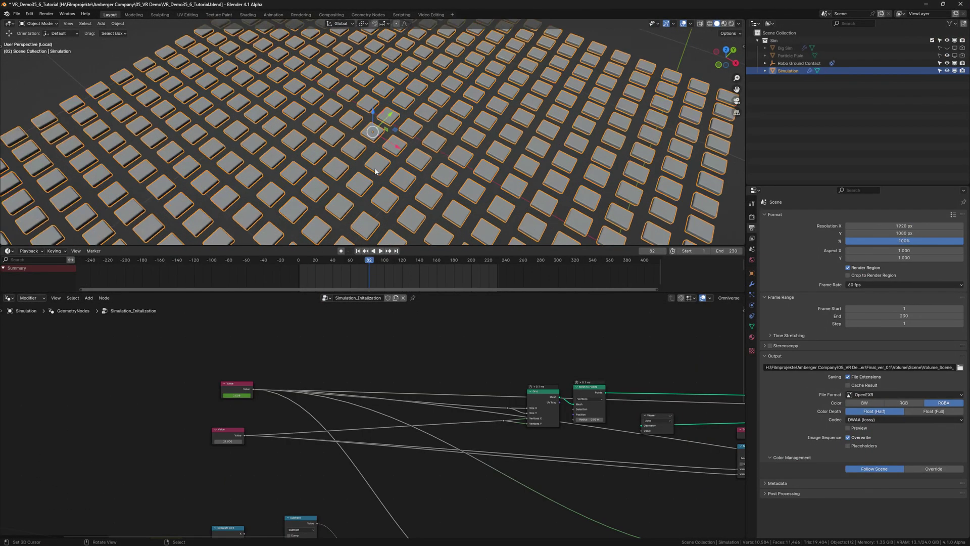
{"action": "scroll", "coordinate": [260, 396], "scroll_direction": "up", "scroll_amount": 2}
{"action": "scroll", "coordinate": [277, 423], "scroll_direction": "up", "scroll_amount": 2}
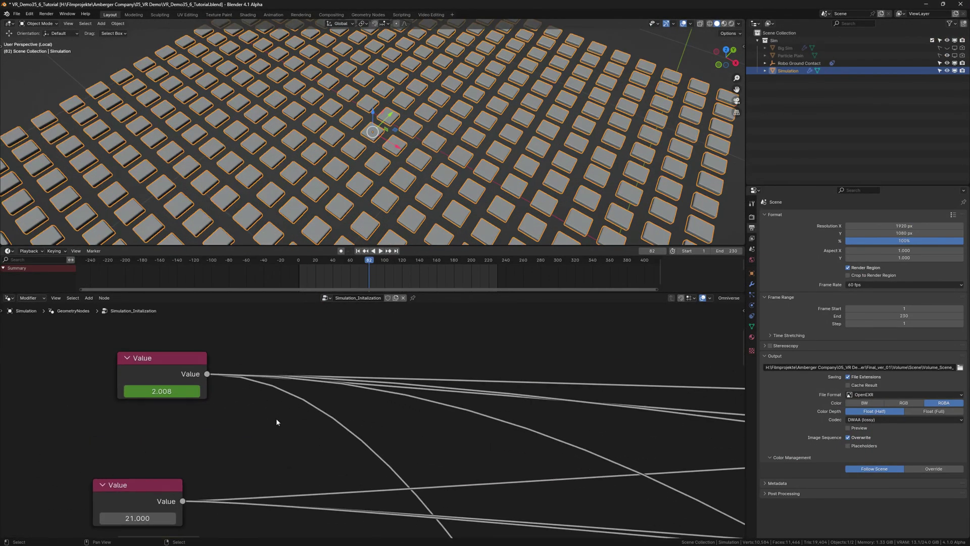
{"action": "scroll", "coordinate": [277, 421], "scroll_direction": "up", "scroll_amount": 1}
Try spacing values, settling on 2.038, then add a four-dimensional Noise Texture node
{"action": "mouse_move", "coordinate": [145, 388]}
{"action": "left_mouse_down"}
{"action": "mouse_move", "coordinate": [199, 388]}
{"action": "mouse_move", "coordinate": [169, 389]}
{"action": "left_mouse_up"}
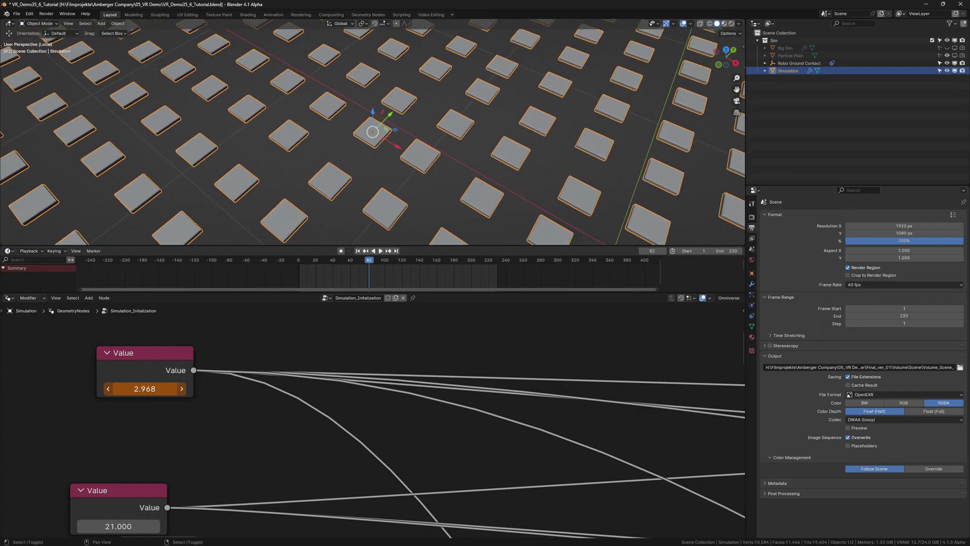
{"action": "left_click_drag", "start_coordinate": [169, 388], "coordinate": [148, 388]}
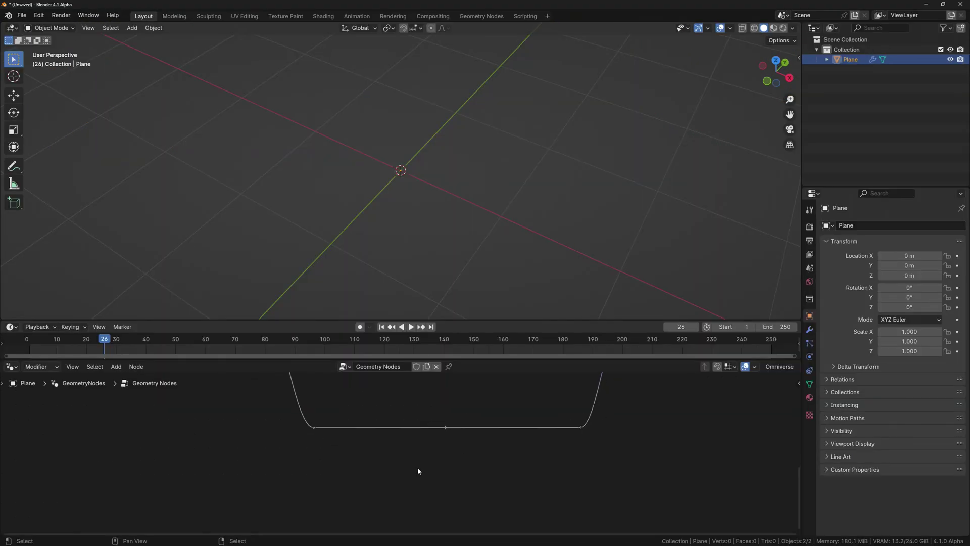
{"action": "type", "text": "noise"}
{"action": "key", "text": "Return"}
{"action": "left_click", "coordinate": [392, 440]}
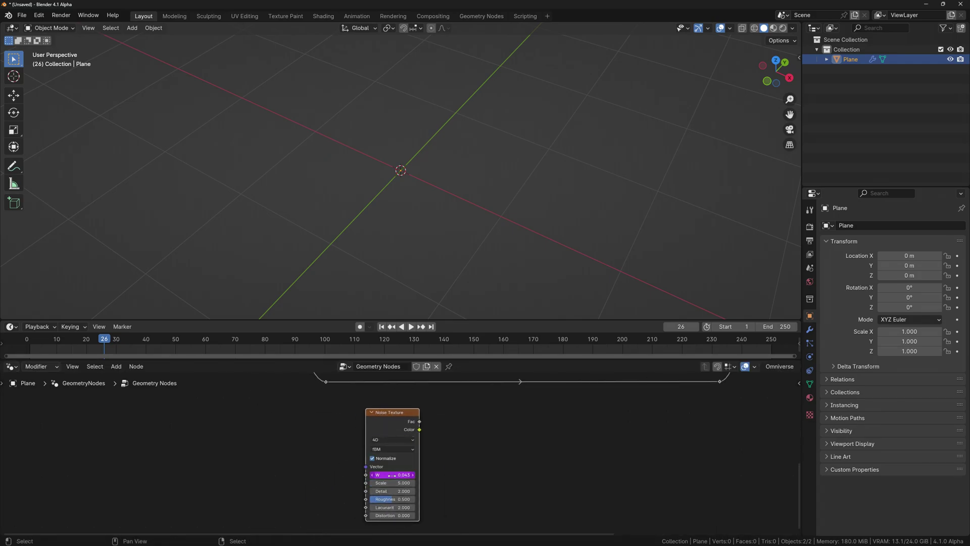
Add a Position node feeding the Noise Texture's Vector input
{"action": "left_click_drag", "start_coordinate": [366, 467], "coordinate": [303, 379]}
{"action": "type", "text": "position"}
{"action": "key", "text": "Return"}
{"action": "left_click", "coordinate": [318, 464]}
{"action": "middle_click_drag", "start_coordinate": [500, 455], "coordinate": [434, 457]}
Add a Vector Math Multiply fed by noise Color, plus a duplicate set to Subtract
{"action": "key", "text": "shift+a"}
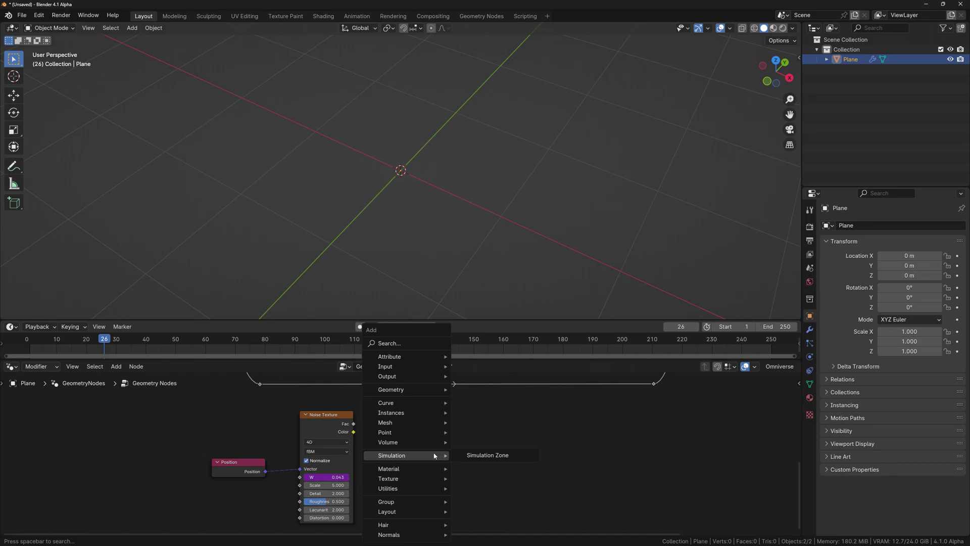
{"action": "type", "text": "vector math"}
{"action": "key", "text": "Return"}
{"action": "left_click", "coordinate": [468, 454]}
{"action": "left_click", "coordinate": [465, 427]}
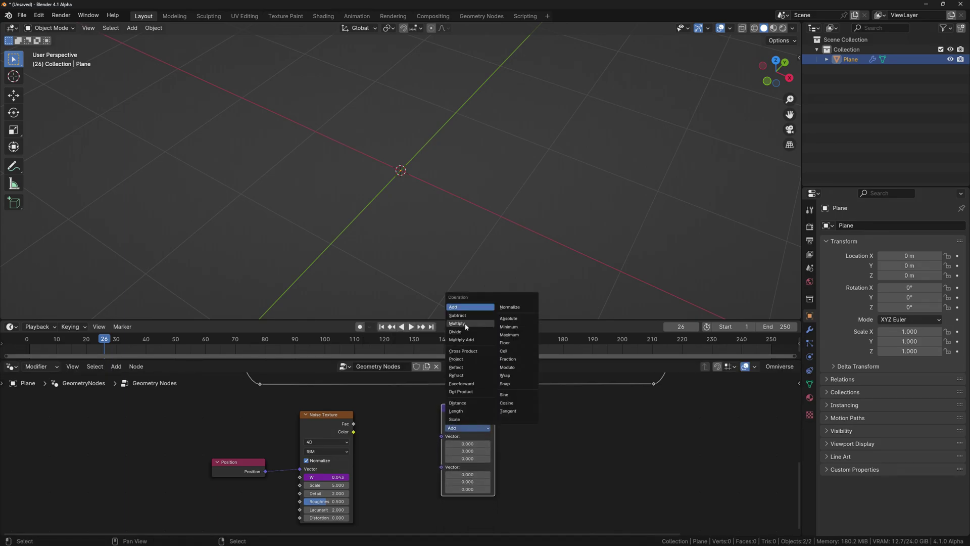
{"action": "left_click", "coordinate": [466, 327]}
{"action": "left_click_drag", "start_coordinate": [353, 431], "coordinate": [442, 435]}
{"action": "key", "text": "shift+d"}
{"action": "left_click", "coordinate": [409, 428]}
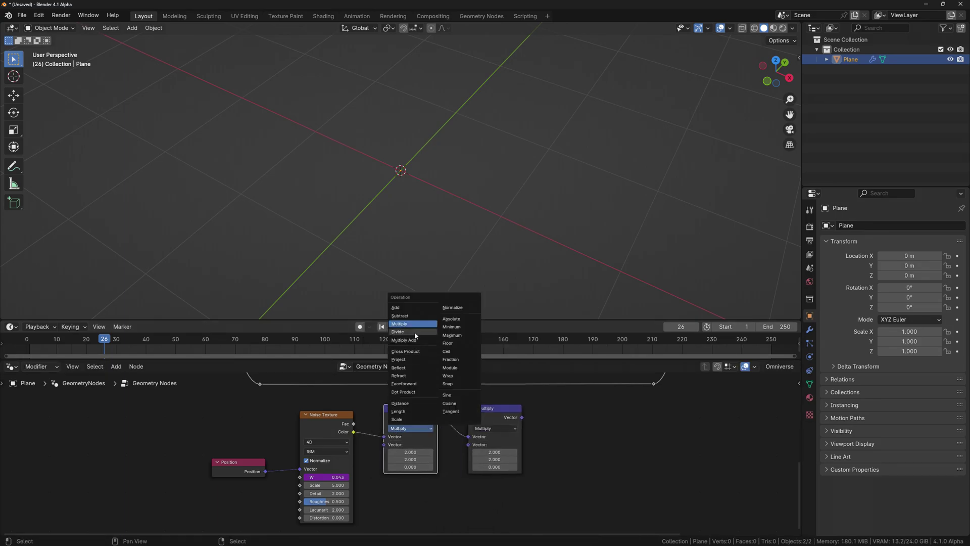
{"action": "left_click", "coordinate": [414, 315]}
Add another Multiply node and feed its result into the offset link
{"action": "key", "text": "Return"}
{"action": "middle_click_drag", "start_coordinate": [409, 451], "coordinate": [361, 473]}
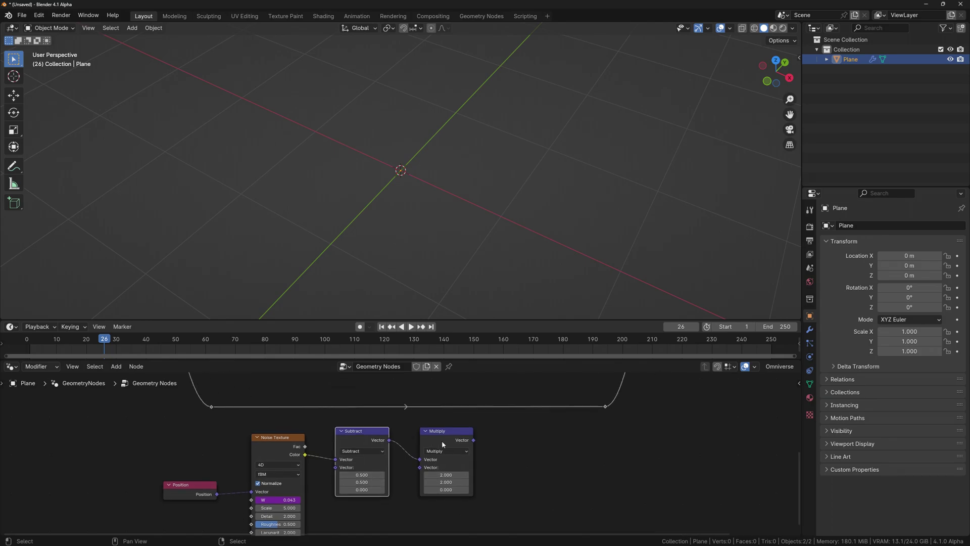
{"action": "left_click", "coordinate": [448, 430]}
{"action": "key", "text": "shift+d"}
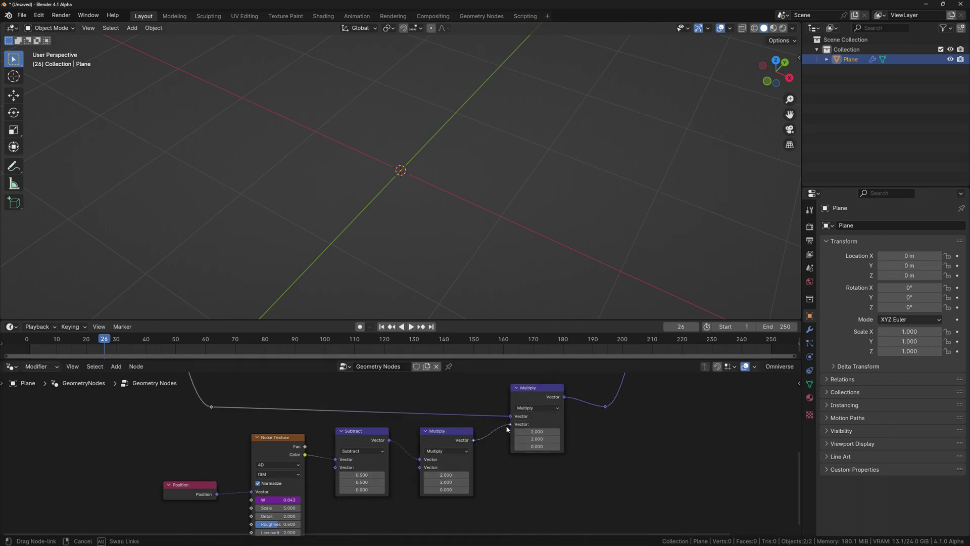
{"action": "left_click_drag", "start_coordinate": [507, 429], "coordinate": [511, 424]}
{"action": "middle_click_drag", "start_coordinate": [539, 485], "coordinate": [561, 520]}
Insert a Math node set to Ping-Pong onto the offset link
{"action": "key", "text": "shift+a"}
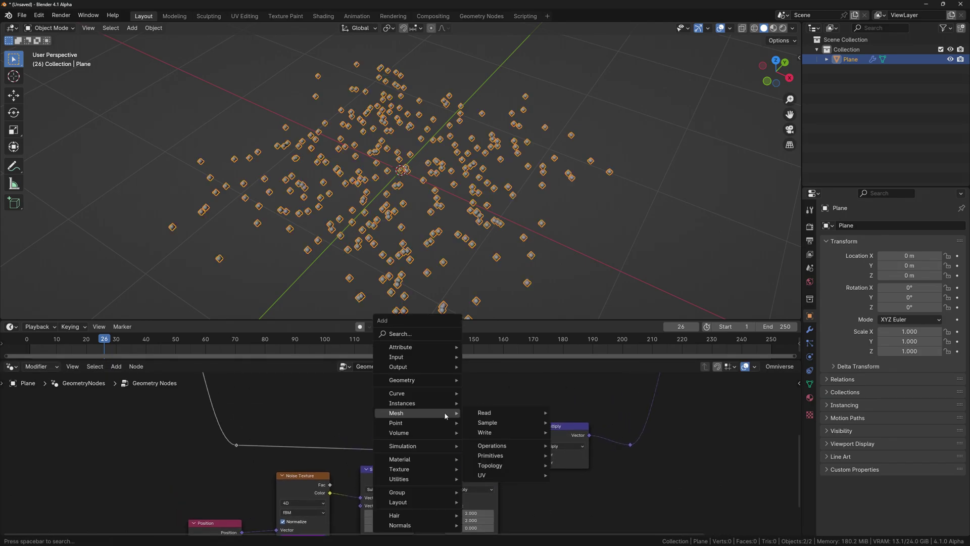
{"action": "type", "text": "mah"}
{"action": "key", "text": "Down"}
{"action": "key", "text": "Return"}
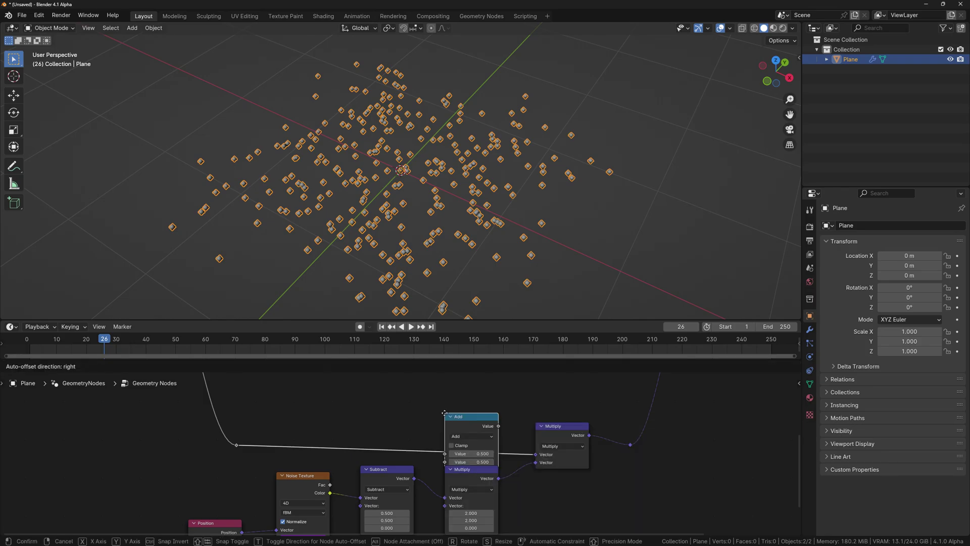
{"action": "left_click", "coordinate": [464, 424]}
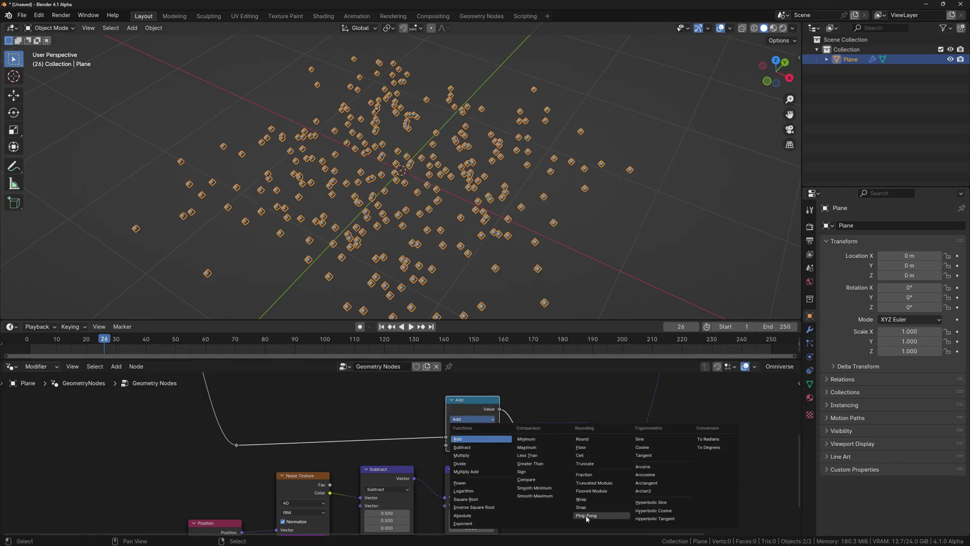
{"action": "left_click", "coordinate": [586, 519]}
{"action": "scroll", "coordinate": [446, 457], "scroll_direction": "down", "scroll_amount": 3}
{"action": "scroll", "coordinate": [366, 419], "scroll_direction": "up", "scroll_amount": 3}
{"action": "scroll", "coordinate": [399, 464], "scroll_direction": "up", "scroll_amount": 3}
Try Values of 2.350 and 14.750 to spread the grid instances farther apart
{"action": "mouse_move", "coordinate": [286, 396]}
{"action": "left_mouse_down"}
{"action": "mouse_move", "coordinate": [303, 397]}
{"action": "mouse_move", "coordinate": [289, 397]}
{"action": "left_mouse_up"}
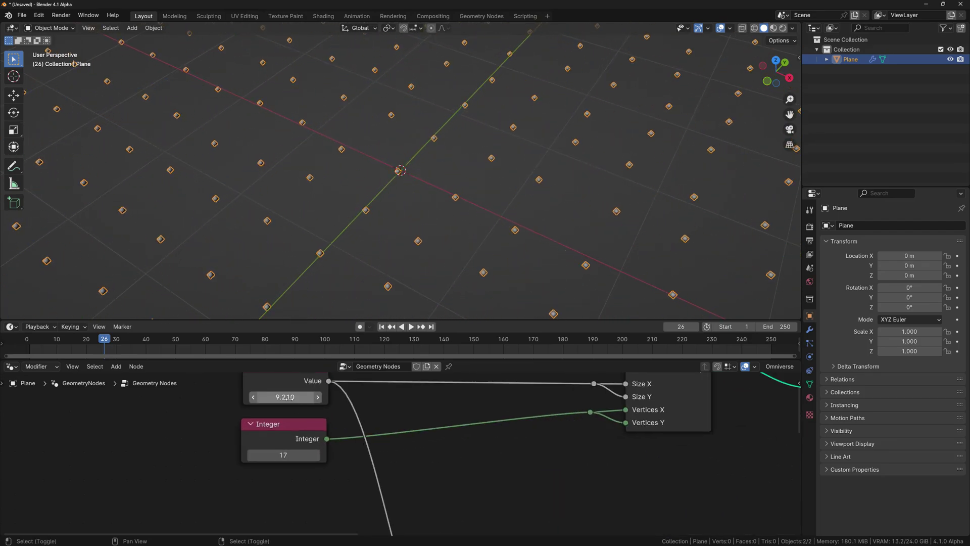
{"action": "scroll", "coordinate": [288, 397], "scroll_direction": "down", "scroll_amount": 3}
{"action": "scroll", "coordinate": [296, 402], "scroll_direction": "up", "scroll_amount": 3}
{"action": "scroll", "coordinate": [299, 405], "scroll_direction": "down", "scroll_amount": 3}
{"action": "scroll", "coordinate": [303, 410], "scroll_direction": "up", "scroll_amount": 2}
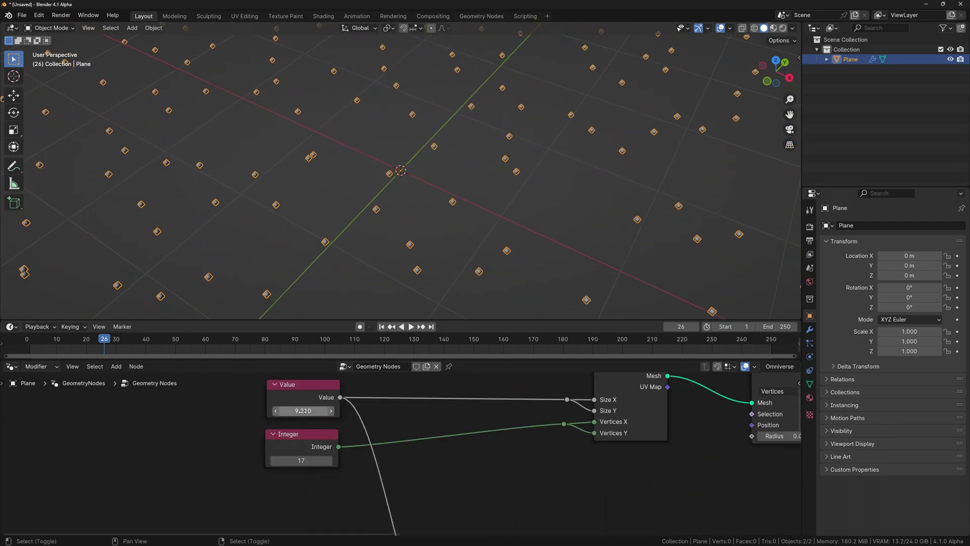
{"action": "left_click_drag", "start_coordinate": [303, 410], "coordinate": [333, 410]}
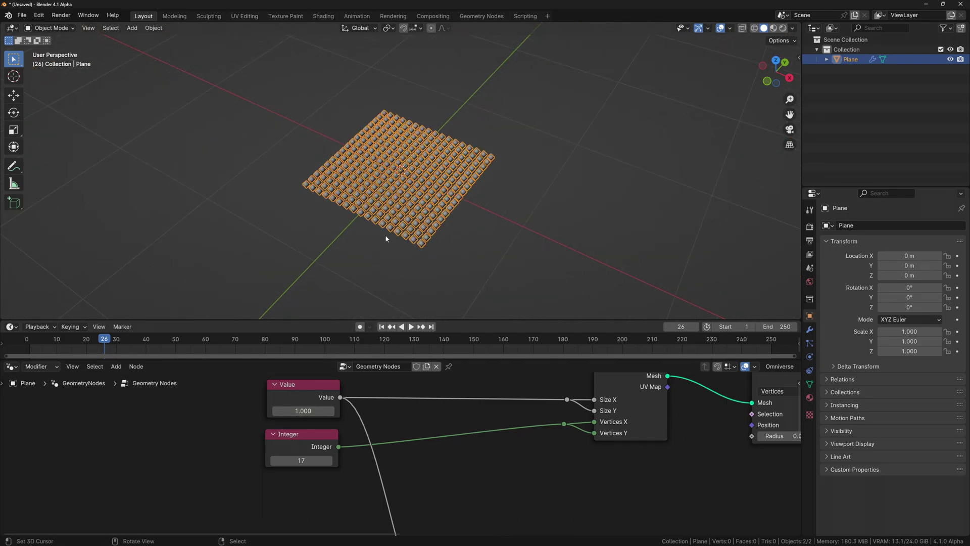
{"action": "mouse_move", "coordinate": [302, 410]}
{"action": "left_mouse_down"}
{"action": "mouse_move", "coordinate": [326, 410]}
{"action": "mouse_move", "coordinate": [288, 410]}
{"action": "left_mouse_up"}
{"action": "scroll", "coordinate": [424, 418], "scroll_direction": "down", "scroll_amount": 3}
{"action": "middle_click_drag", "start_coordinate": [423, 418], "coordinate": [404, 413]}
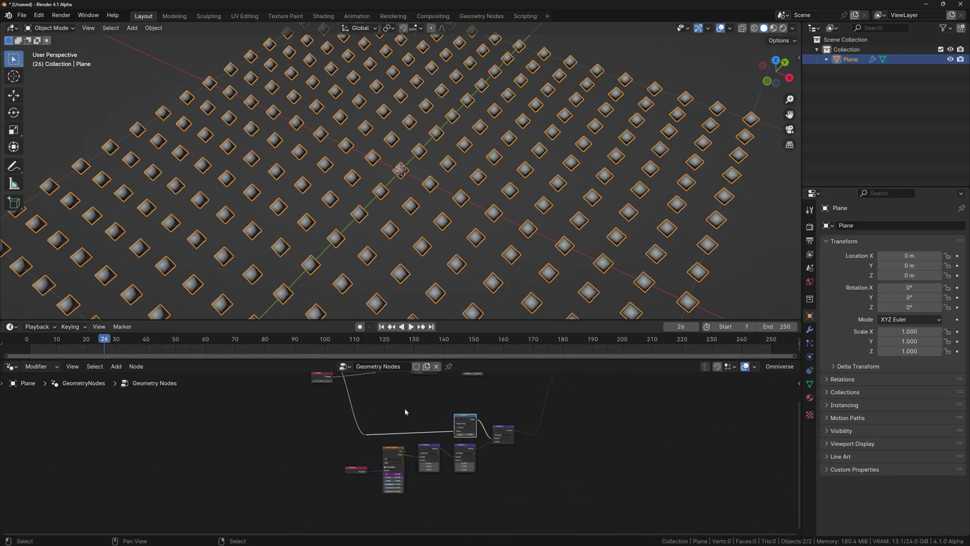
{"action": "scroll", "coordinate": [404, 412], "scroll_direction": "up", "scroll_amount": 2}
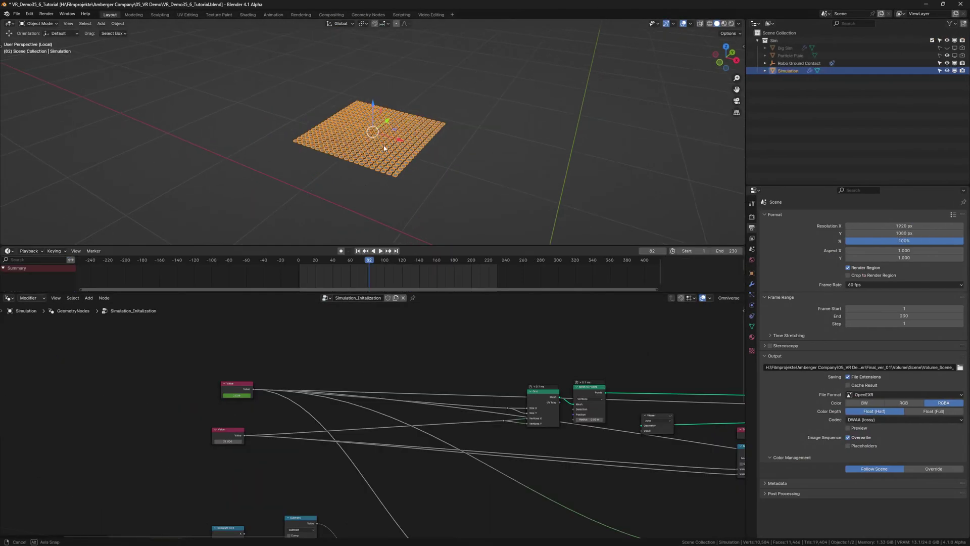
{"action": "scroll", "coordinate": [256, 397], "scroll_direction": "up", "scroll_amount": 4}
{"action": "scroll", "coordinate": [277, 422], "scroll_direction": "up", "scroll_amount": 2}
{"action": "scroll", "coordinate": [278, 422], "scroll_direction": "up", "scroll_amount": 1}
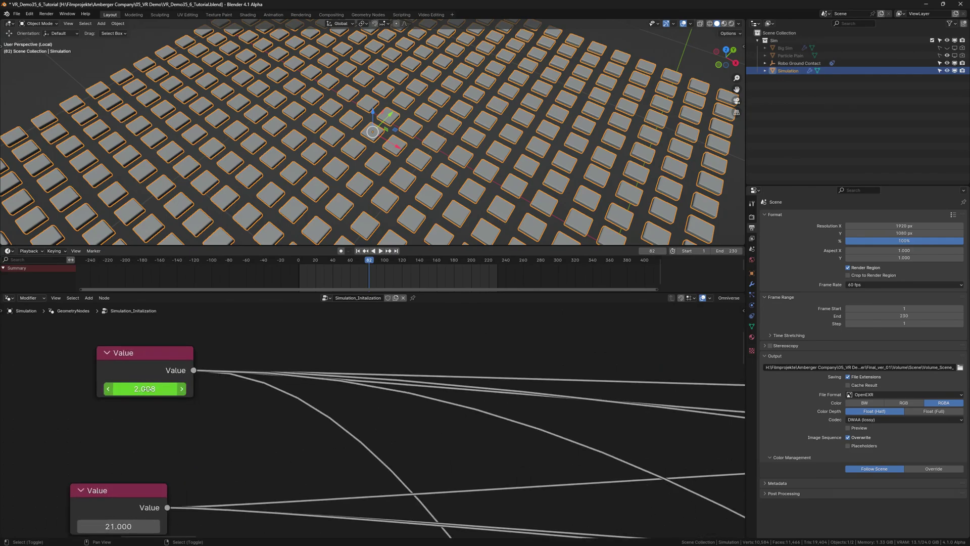
Adjust the grid size Value in the finished scene to compare
{"action": "mouse_move", "coordinate": [144, 388]}
{"action": "left_mouse_down"}
{"action": "mouse_move", "coordinate": [248, 388]}
{"action": "mouse_move", "coordinate": [192, 388]}
{"action": "left_mouse_up"}
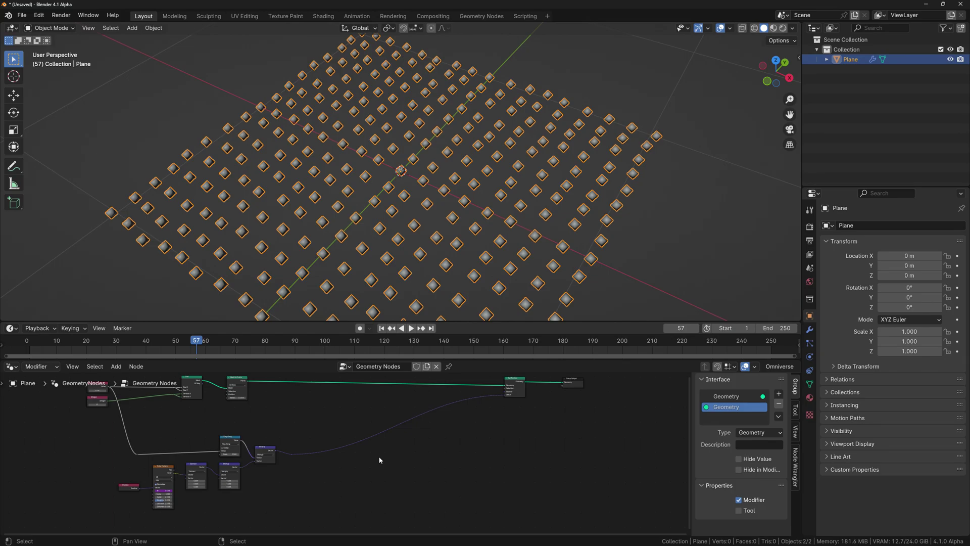
Add a Repeat Zone with extra Boolean and Integer items
{"action": "key", "text": "shift+a"}
{"action": "type", "text": "repeas"}
{"action": "key", "text": "Return"}
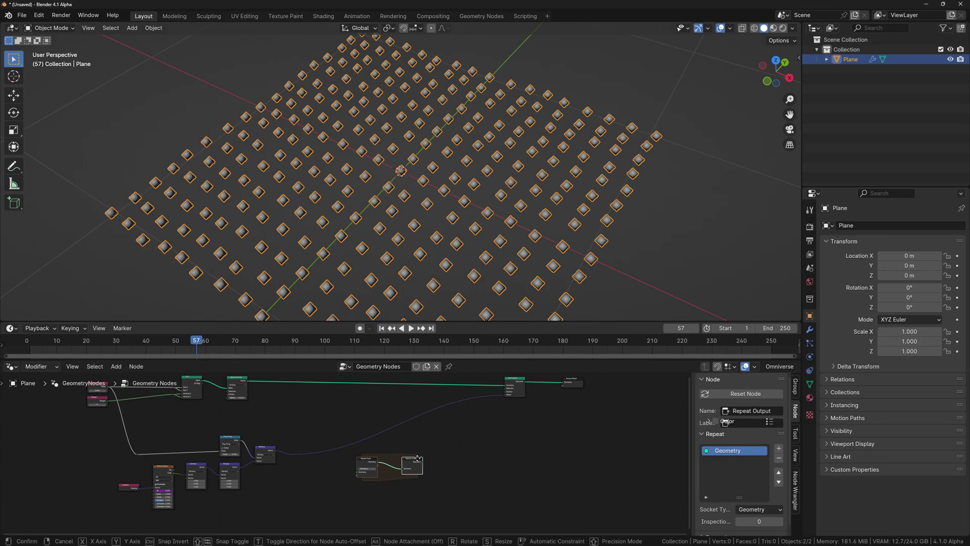
{"action": "left_click", "coordinate": [418, 459]}
{"action": "left_click", "coordinate": [779, 465]}
{"action": "left_click", "coordinate": [759, 526]}
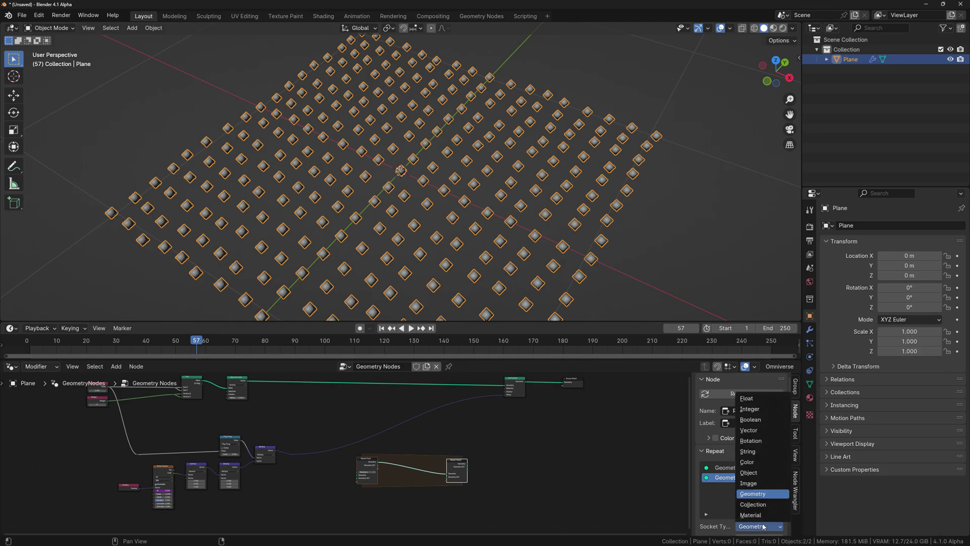
{"action": "left_click", "coordinate": [732, 479]}
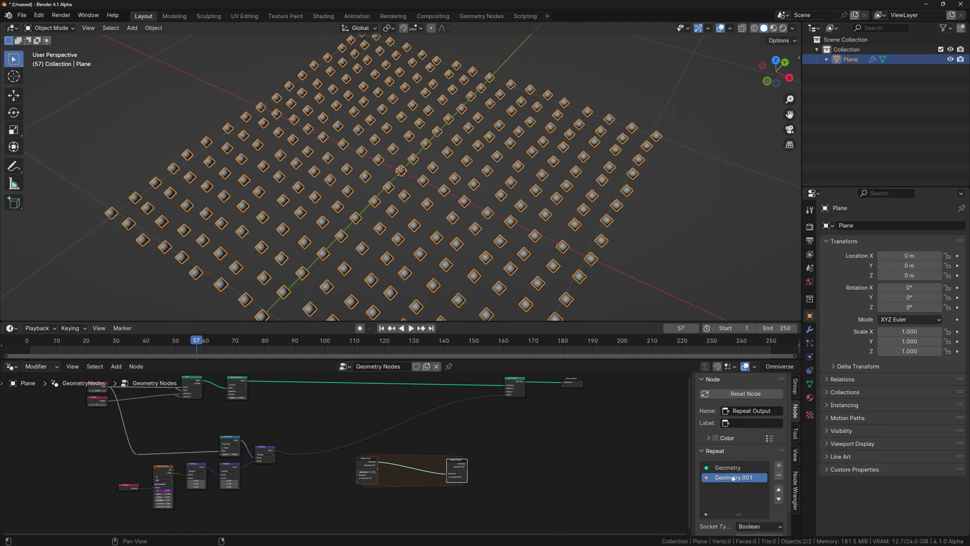
{"action": "left_click", "coordinate": [779, 464]}
{"action": "left_click", "coordinate": [759, 526]}
{"action": "left_click", "coordinate": [739, 468]}
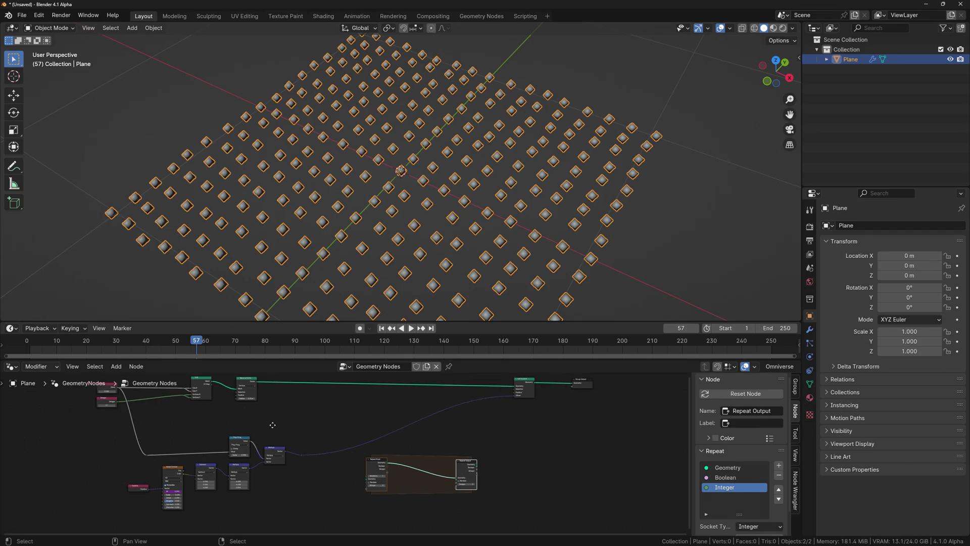
Link the Boolean and Integer items through the repeat zone to its output
{"action": "middle_click_drag", "start_coordinate": [531, 455], "coordinate": [570, 457]}
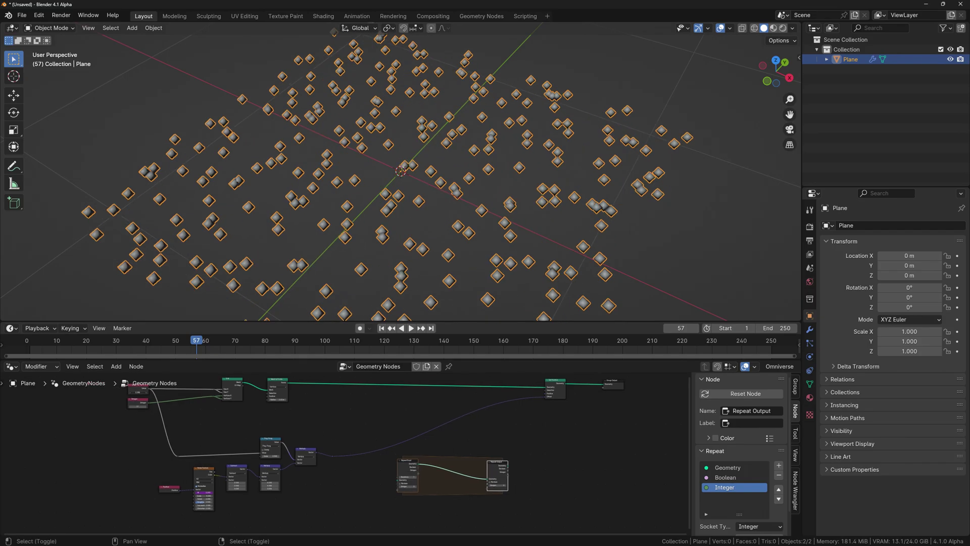
{"action": "left_click", "coordinate": [144, 391]}
{"action": "scroll", "coordinate": [114, 393], "scroll_direction": "up", "scroll_amount": 1}
{"action": "scroll", "coordinate": [110, 393], "scroll_direction": "up", "scroll_amount": 1}
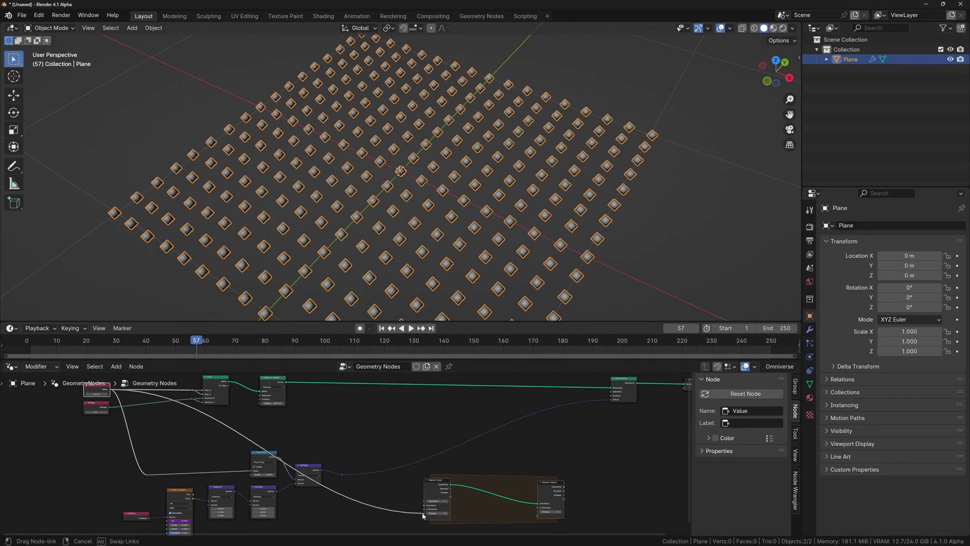
{"action": "left_click_drag", "start_coordinate": [422, 515], "coordinate": [423, 514]}
{"action": "scroll", "coordinate": [423, 514], "scroll_direction": "up", "scroll_amount": 1}
{"action": "middle_click_drag", "start_coordinate": [423, 513], "coordinate": [258, 501]}
{"action": "left_click_drag", "start_coordinate": [281, 478], "coordinate": [391, 507]}
{"action": "middle_click_drag", "start_coordinate": [470, 457], "coordinate": [406, 494]}
Insert a Boolean Math (Or) node onto the repeat zone's Boolean link
{"action": "left_click", "coordinate": [442, 380]}
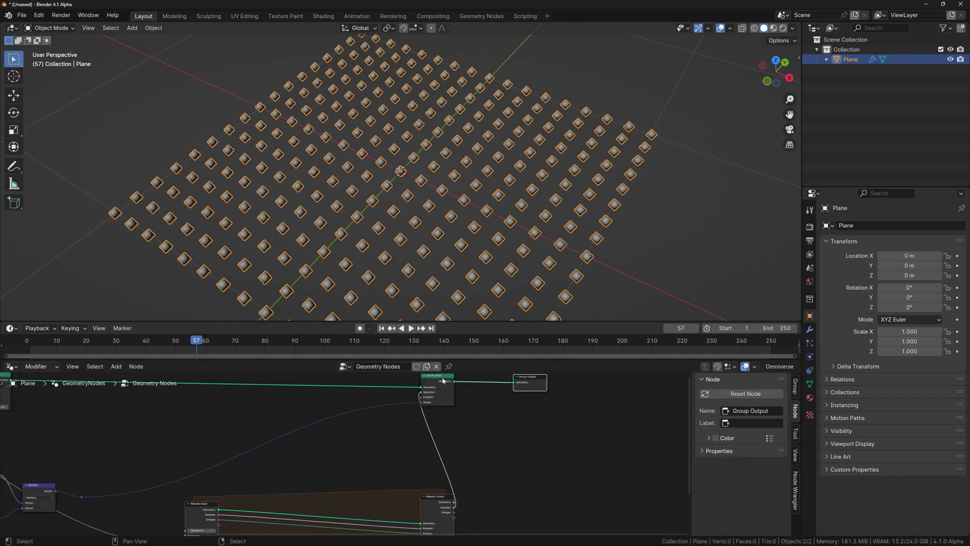
{"action": "middle_click_drag", "start_coordinate": [443, 380], "coordinate": [547, 383]}
{"action": "left_click", "coordinate": [227, 379]}
{"action": "scroll", "coordinate": [250, 392], "scroll_direction": "up", "scroll_amount": 2}
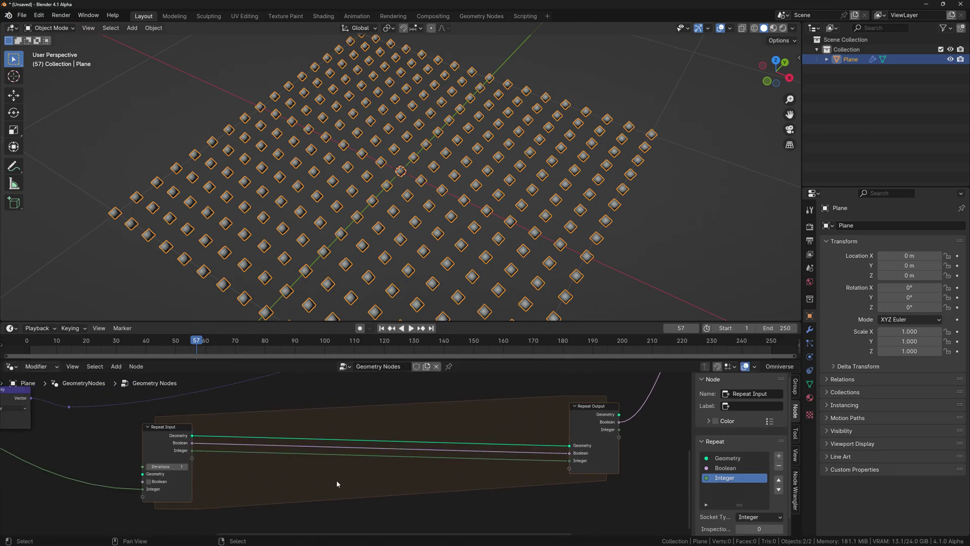
{"action": "key", "text": "shift+a"}
{"action": "type", "text": "boole"}
{"action": "key", "text": "Down"}
{"action": "key", "text": "Return"}
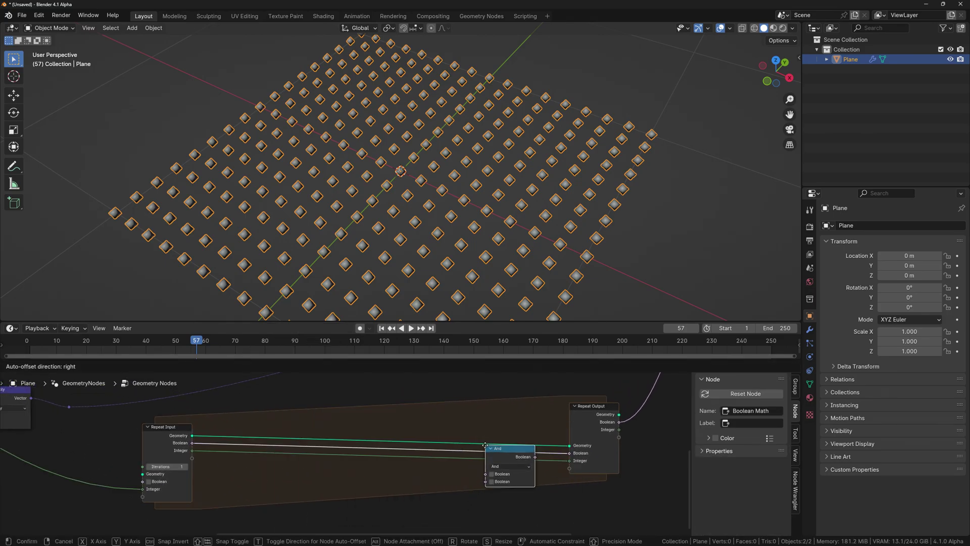
{"action": "left_click", "coordinate": [516, 440]}
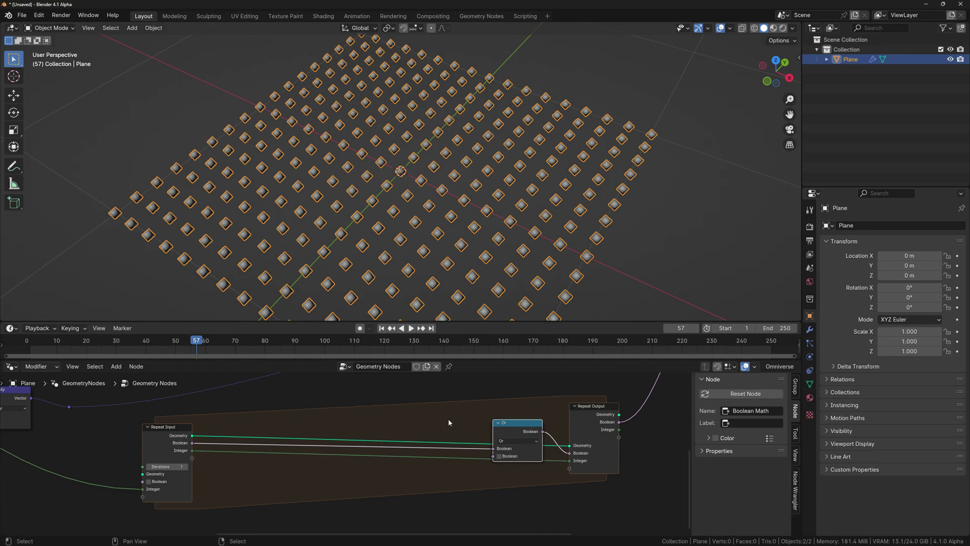
Add a Compare node and an integer Random Value node inside the zone
{"action": "key", "text": "shift+a"}
{"action": "type", "text": "add"}
{"action": "key", "text": "Return"}
{"action": "left_click", "coordinate": [444, 443]}
{"action": "left_click", "coordinate": [436, 453]}
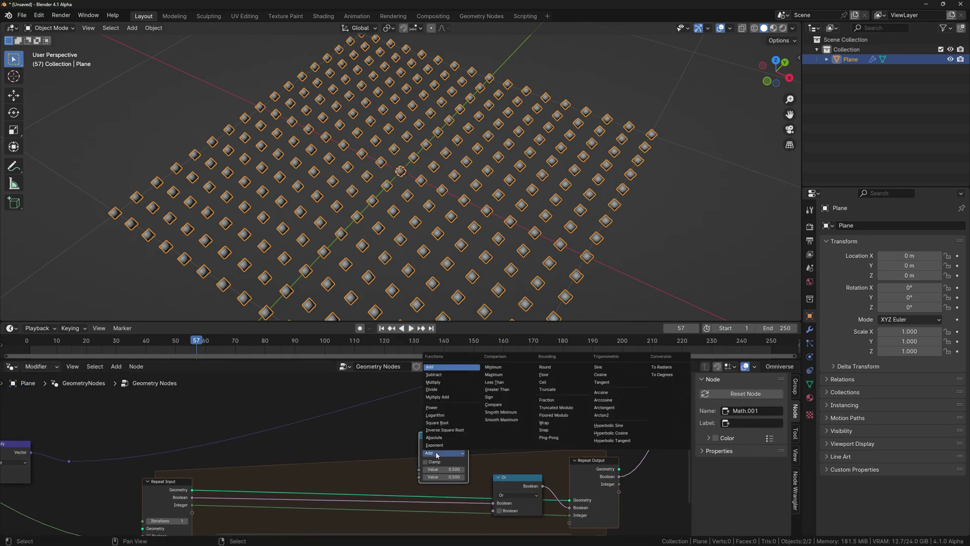
{"action": "left_click", "coordinate": [493, 404]}
{"action": "key", "text": "shift+a"}
{"action": "type", "text": "random"}
{"action": "key", "text": "Return"}
{"action": "left_click", "coordinate": [376, 435]}
{"action": "left_click", "coordinate": [374, 451]}
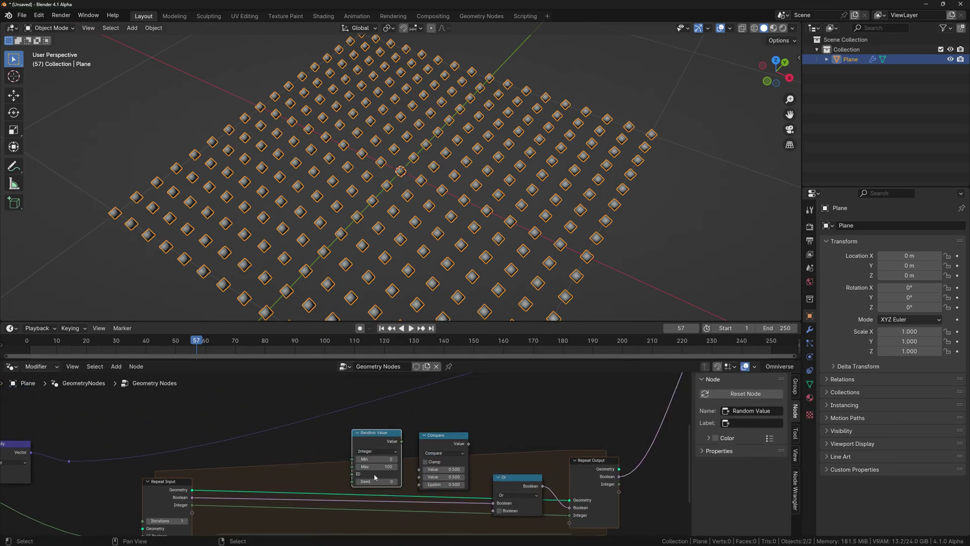
Place an Index node above Random Value and connect the Compare result into Or
{"action": "middle_click_drag", "start_coordinate": [374, 447], "coordinate": [350, 414]}
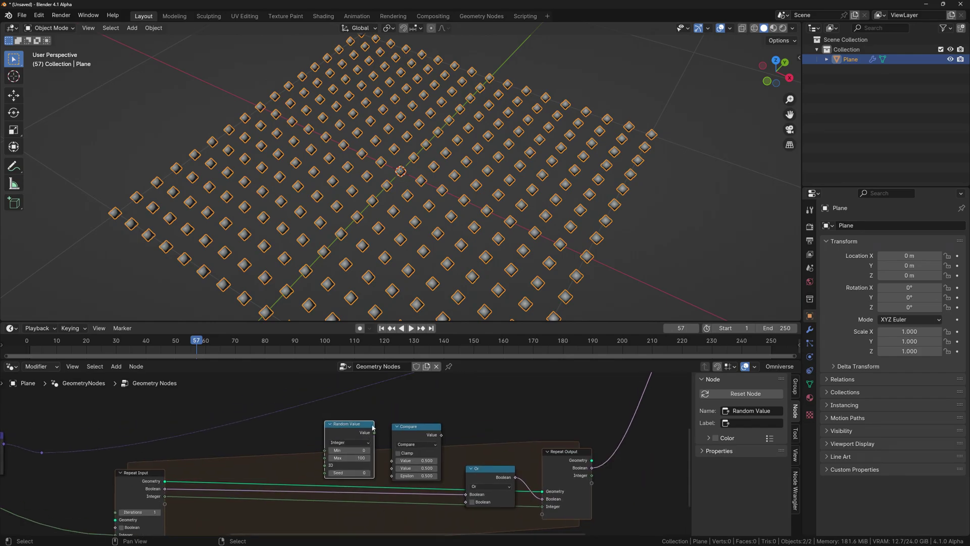
{"action": "key", "text": "shift+a"}
{"action": "type", "text": "index"}
{"action": "key", "text": "Return"}
{"action": "left_click", "coordinate": [375, 417]}
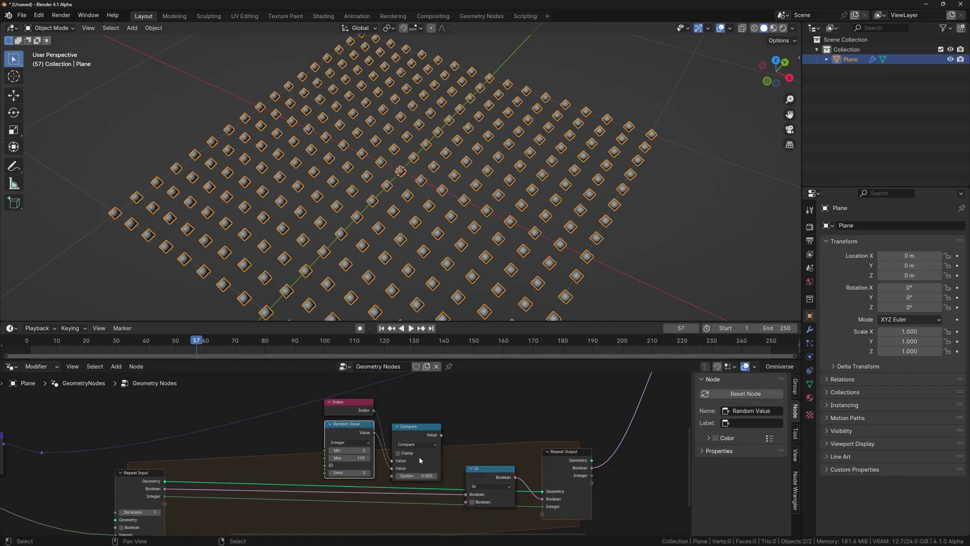
{"action": "left_click_drag", "start_coordinate": [441, 434], "coordinate": [460, 494]}
{"action": "scroll", "coordinate": [466, 502], "scroll_direction": "down", "scroll_amount": 3}
{"action": "scroll", "coordinate": [379, 455], "scroll_direction": "up", "scroll_amount": 4}
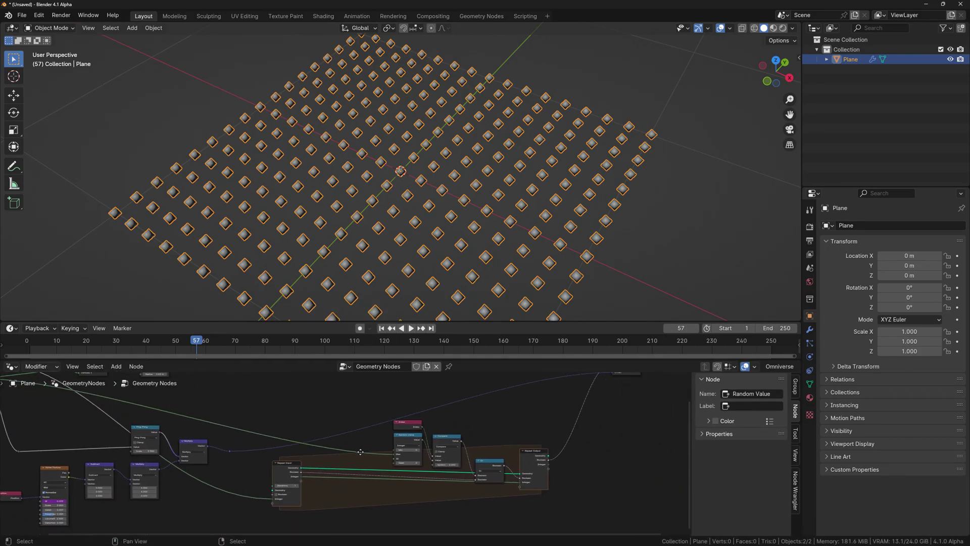
Add a Math node set to Multiply
{"action": "key", "text": "shift+a"}
{"action": "left_click", "coordinate": [375, 430]}
{"action": "left_click", "coordinate": [347, 416]}
{"action": "left_click", "coordinate": [375, 440]}
{"action": "left_click", "coordinate": [371, 311]}
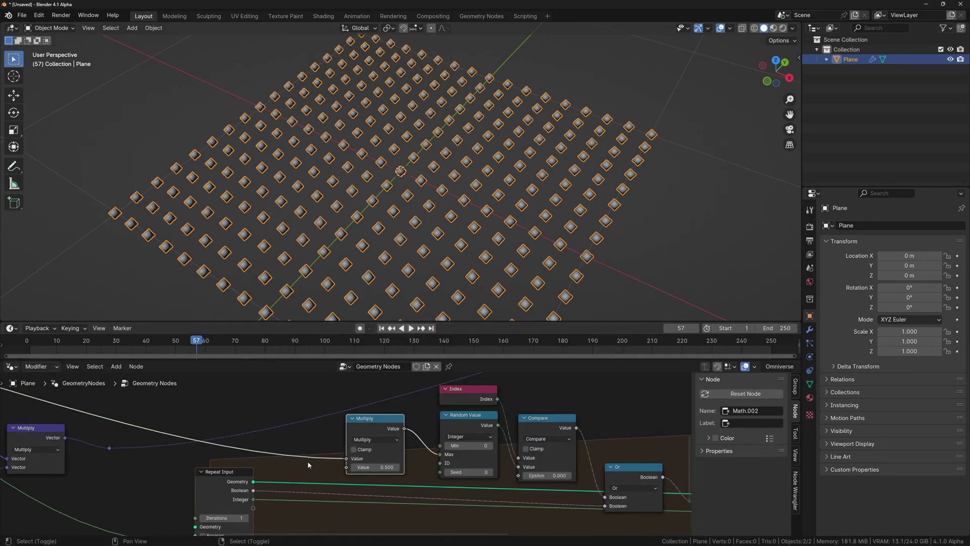
{"action": "scroll", "coordinate": [333, 478], "scroll_direction": "down", "scroll_amount": 2}
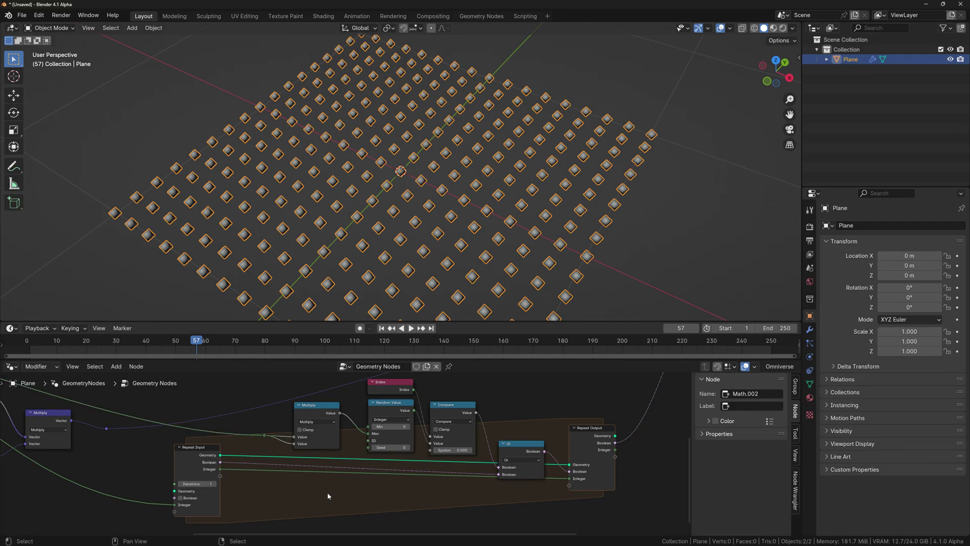
Feed an Add node on the Integer link into the Random seed, raise iterations, and set spacing to 1.22
{"action": "key", "text": "shift+a"}
{"action": "left_click", "coordinate": [334, 432]}
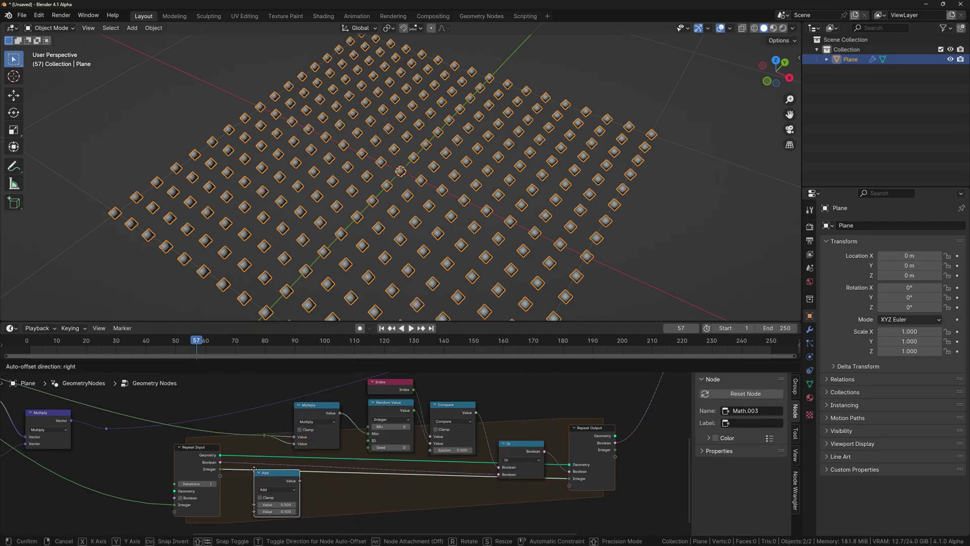
{"action": "left_click", "coordinate": [254, 469]}
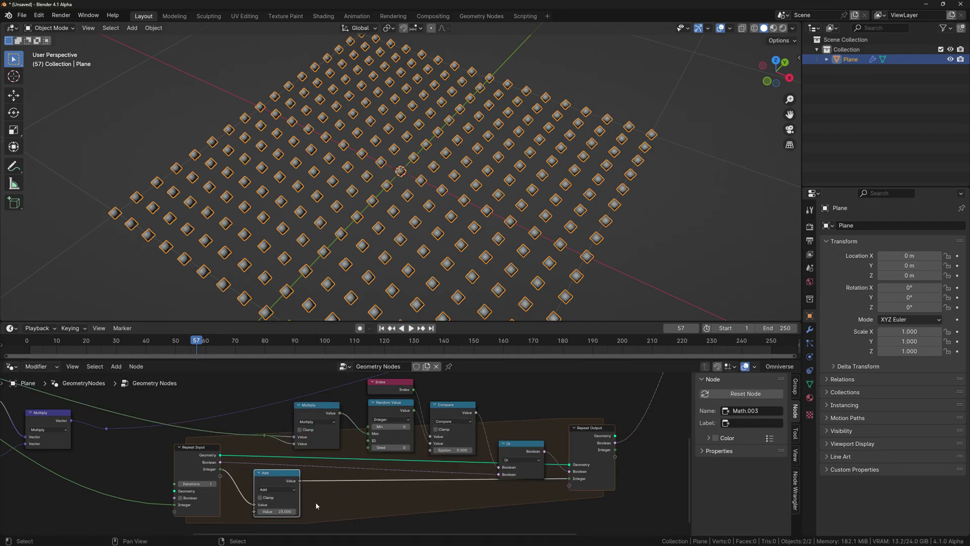
{"action": "left_click_drag", "start_coordinate": [299, 481], "coordinate": [369, 447]}
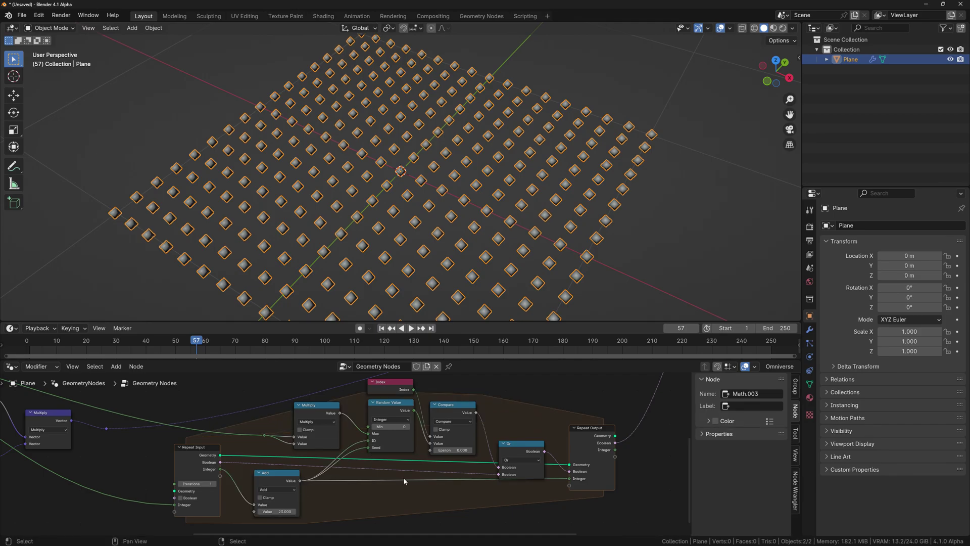
{"action": "middle_click_drag", "start_coordinate": [404, 481], "coordinate": [383, 494]}
{"action": "type", "text": "24"}
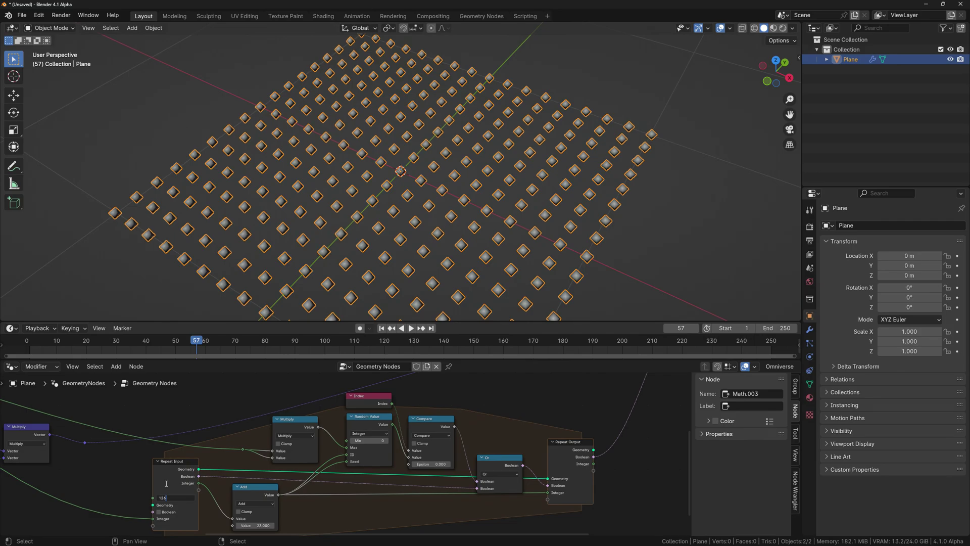
{"action": "key", "text": "Return"}
{"action": "scroll", "coordinate": [166, 483], "scroll_direction": "down", "scroll_amount": 3}
{"action": "scroll", "coordinate": [166, 483], "scroll_direction": "up", "scroll_amount": 3}
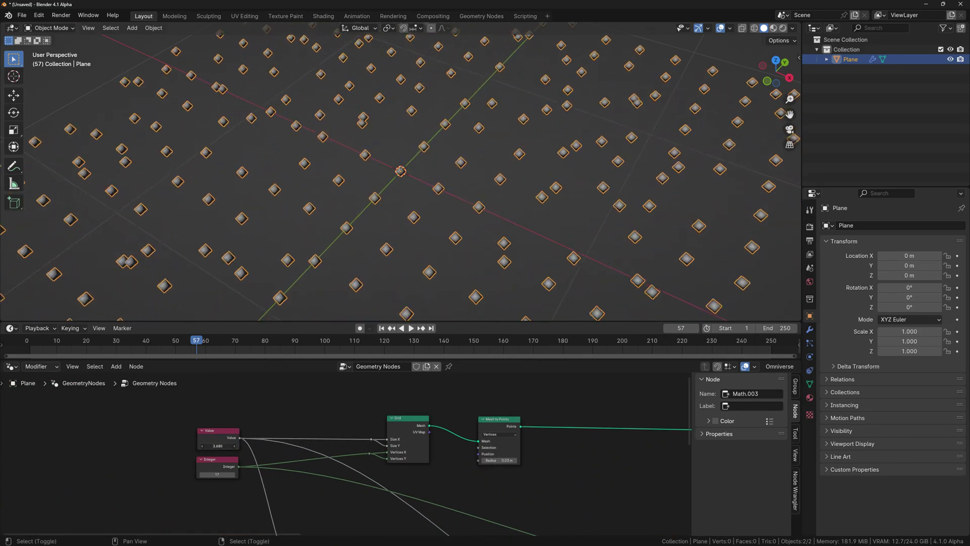
{"action": "left_click_drag", "start_coordinate": [217, 446], "coordinate": [190, 446]}
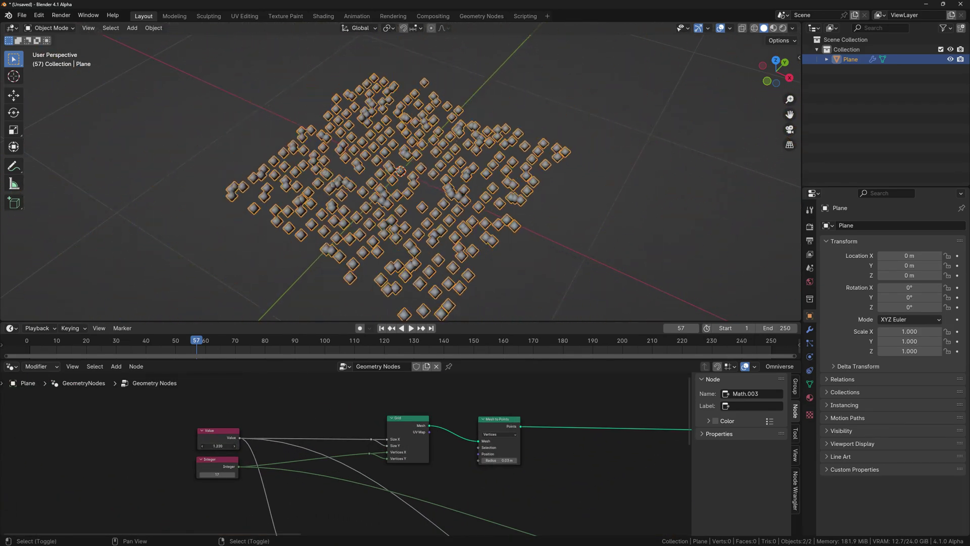
{"action": "scroll", "coordinate": [303, 455], "scroll_direction": "down", "scroll_amount": 2}
{"action": "scroll", "coordinate": [304, 455], "scroll_direction": "down", "scroll_amount": 2}
Scrub the simulation and lower the cube size value from 0.195 to about 0.050
{"action": "left_click_drag", "start_coordinate": [502, 322], "coordinate": [502, 142]}
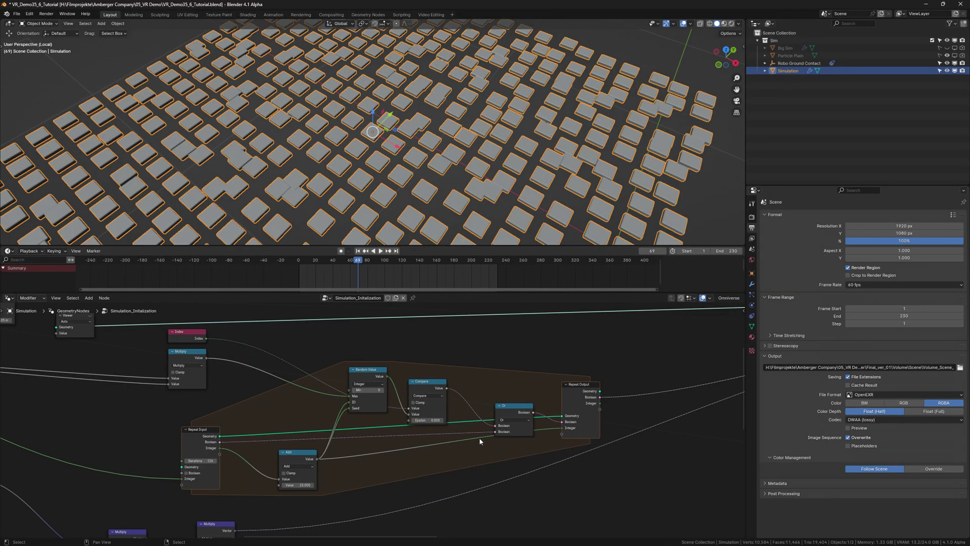
{"action": "scroll", "coordinate": [518, 431], "scroll_direction": "down", "scroll_amount": 2}
{"action": "middle_click_drag", "start_coordinate": [518, 430], "coordinate": [219, 400]}
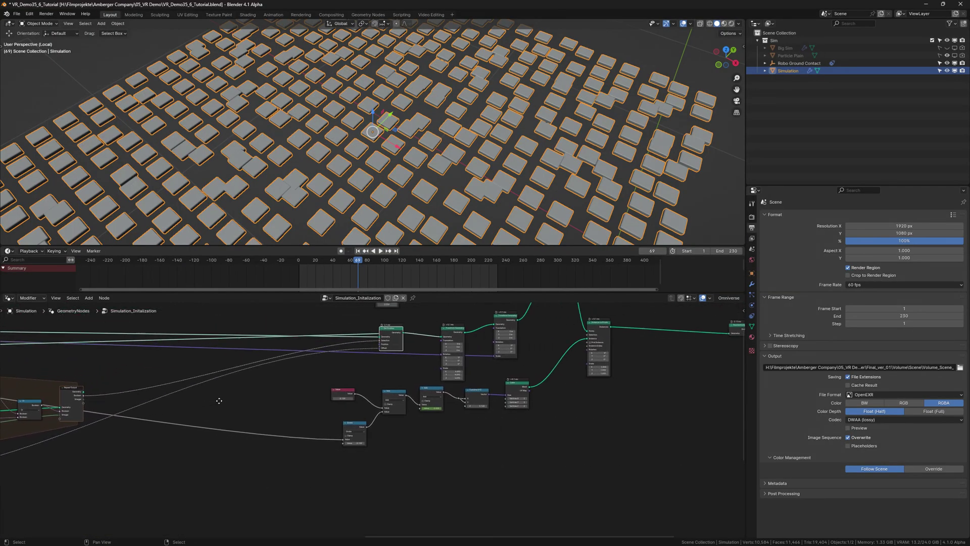
{"action": "scroll", "coordinate": [219, 401], "scroll_direction": "up", "scroll_amount": 2}
{"action": "scroll", "coordinate": [219, 401], "scroll_direction": "up", "scroll_amount": 2}
{"action": "scroll", "coordinate": [219, 400], "scroll_direction": "up", "scroll_amount": 1}
{"action": "scroll", "coordinate": [496, 377], "scroll_direction": "up", "scroll_amount": 2}
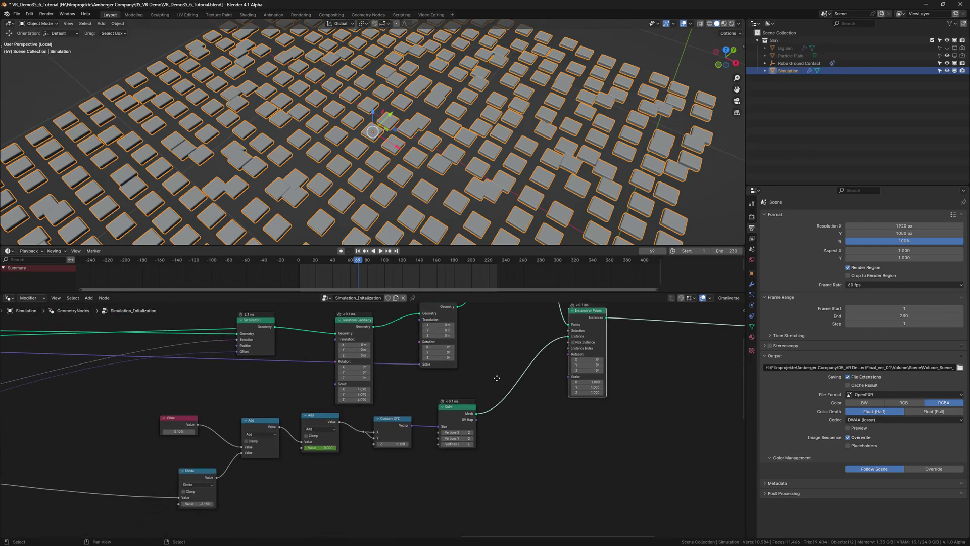
{"action": "middle_click_drag", "start_coordinate": [496, 378], "coordinate": [549, 349]}
{"action": "left_click", "coordinate": [505, 389]}
{"action": "left_click", "coordinate": [437, 402]}
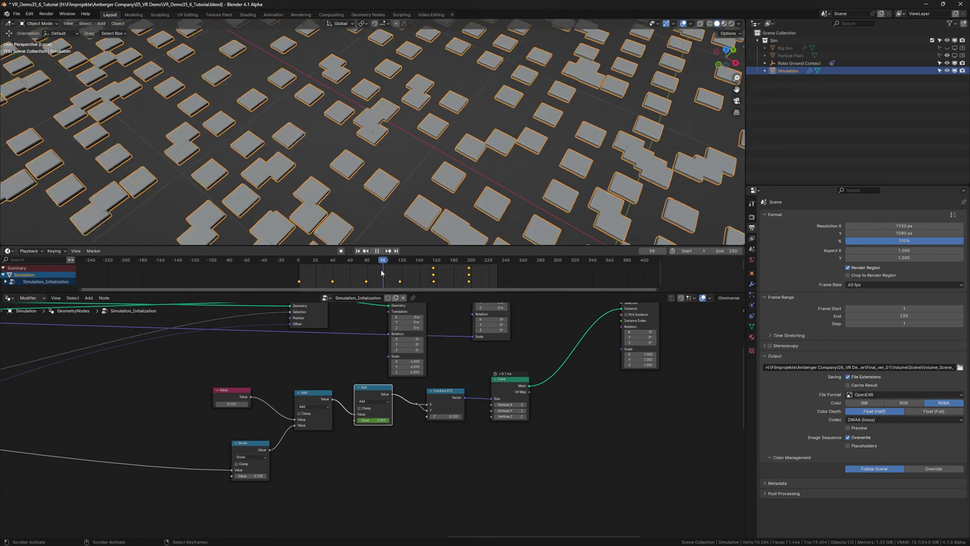
{"action": "mouse_move", "coordinate": [299, 260]}
{"action": "left_mouse_down"}
{"action": "mouse_move", "coordinate": [354, 274]}
{"action": "mouse_move", "coordinate": [363, 294]}
{"action": "left_mouse_up"}
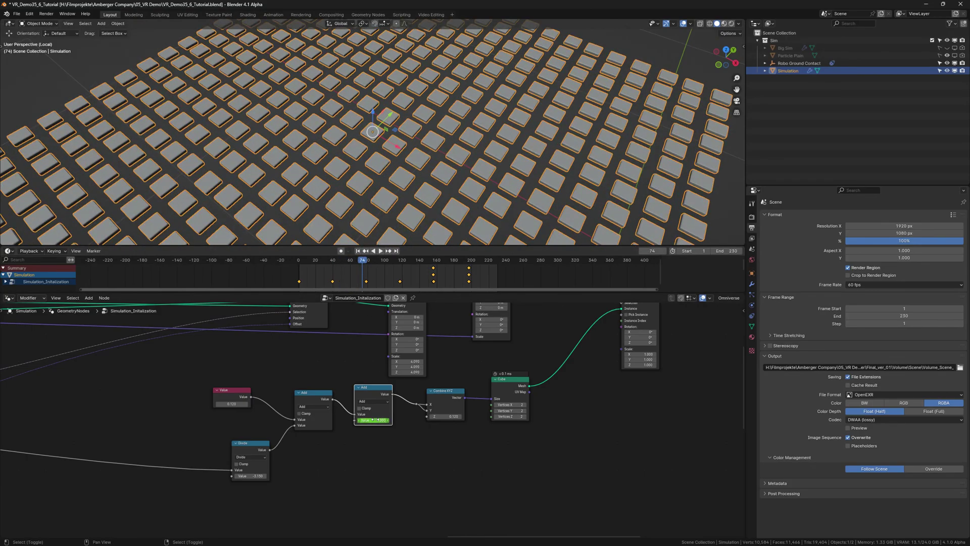
{"action": "left_click_drag", "start_coordinate": [373, 419], "coordinate": [395, 420]}
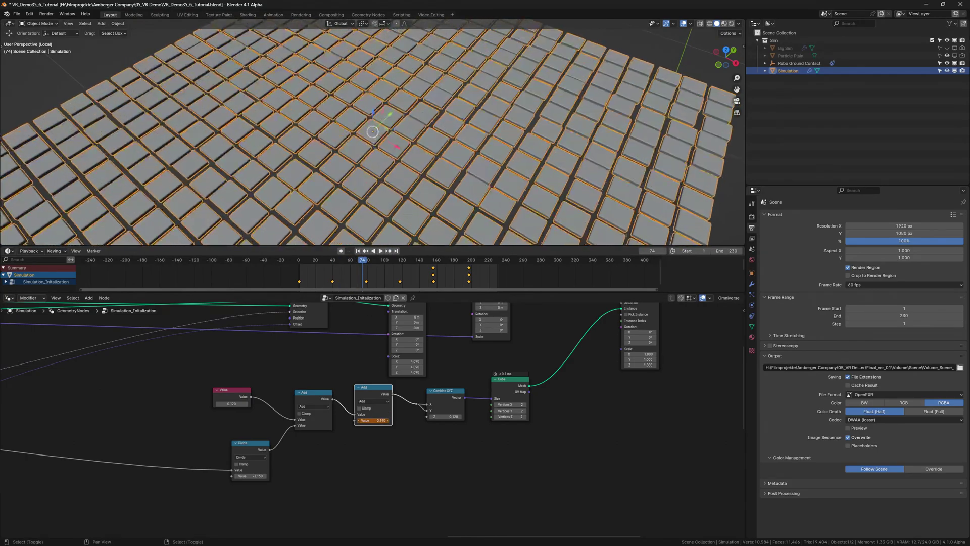
{"action": "left_click_drag", "start_coordinate": [394, 420], "coordinate": [401, 463]}
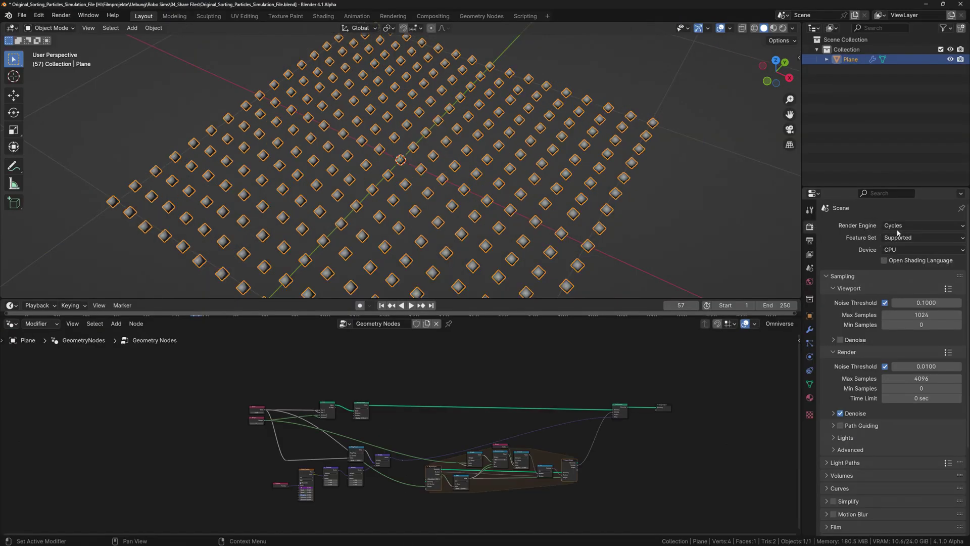
Keep Cycles as the render engine and review the output and view layer pass settings
{"action": "left_click", "coordinate": [897, 229]}
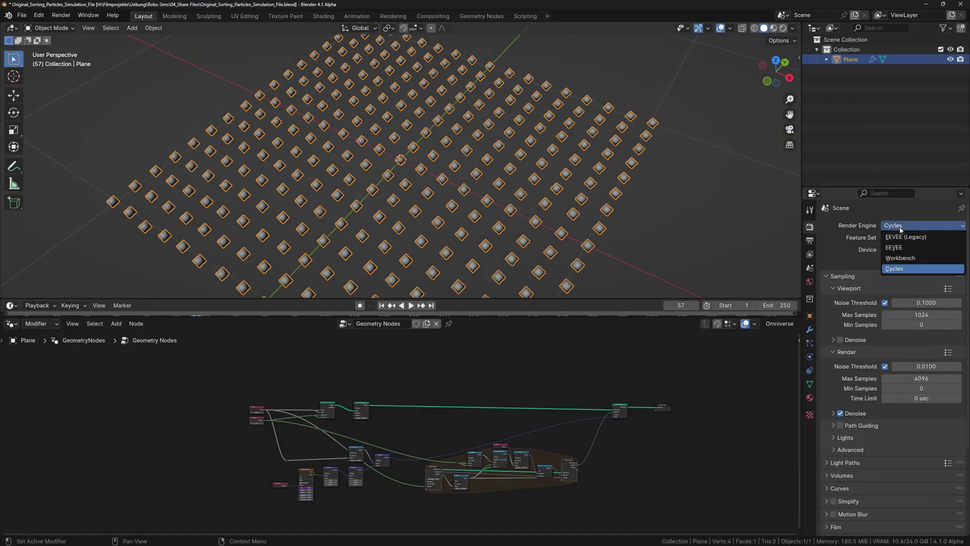
{"action": "left_click", "coordinate": [907, 269]}
{"action": "left_click", "coordinate": [811, 241]}
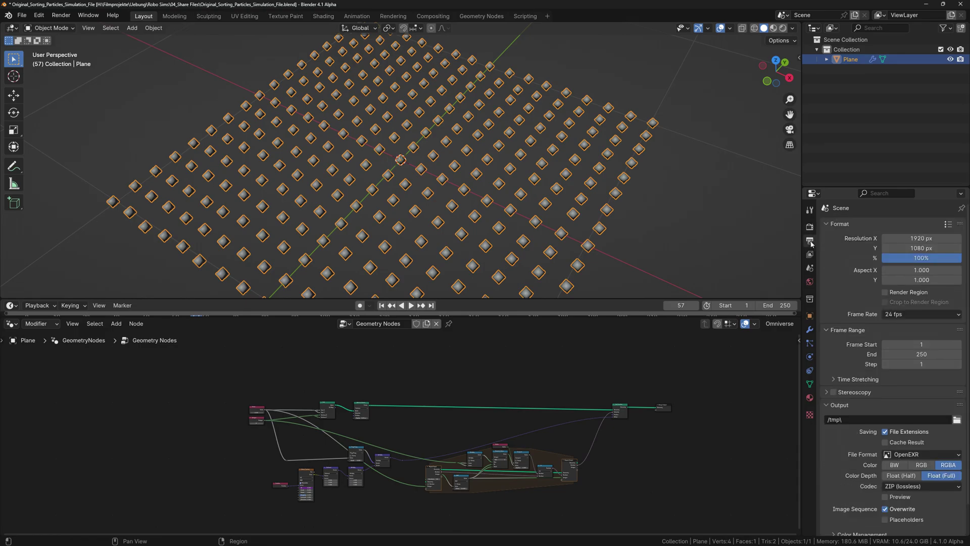
{"action": "left_click", "coordinate": [809, 257]}
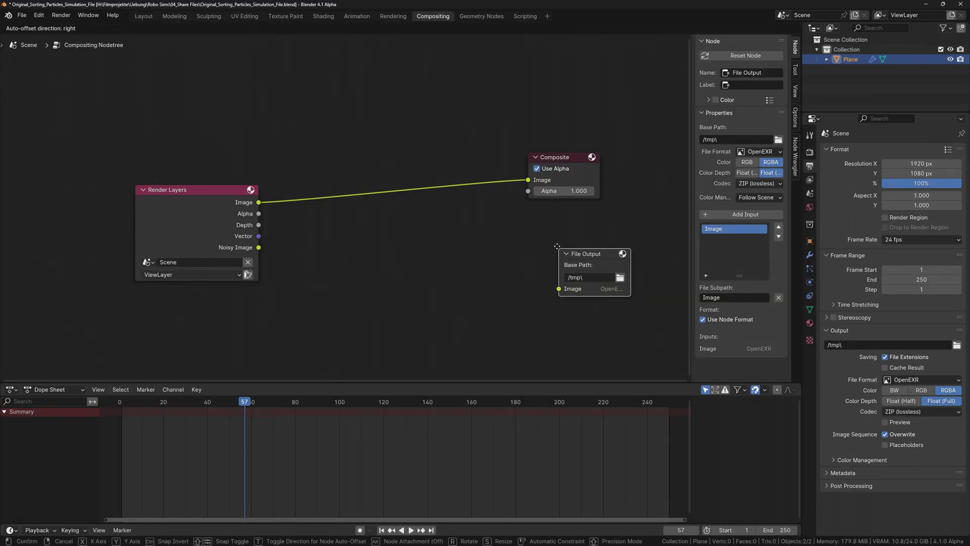
Link the Render Layers Depth pass into File Output and duplicate that node
{"action": "mouse_move", "coordinate": [259, 225]}
{"action": "left_mouse_down"}
{"action": "mouse_move", "coordinate": [530, 257]}
{"action": "mouse_move", "coordinate": [556, 290]}
{"action": "left_mouse_up"}
{"action": "left_click", "coordinate": [553, 231]}
{"action": "key", "text": "shift+d"}
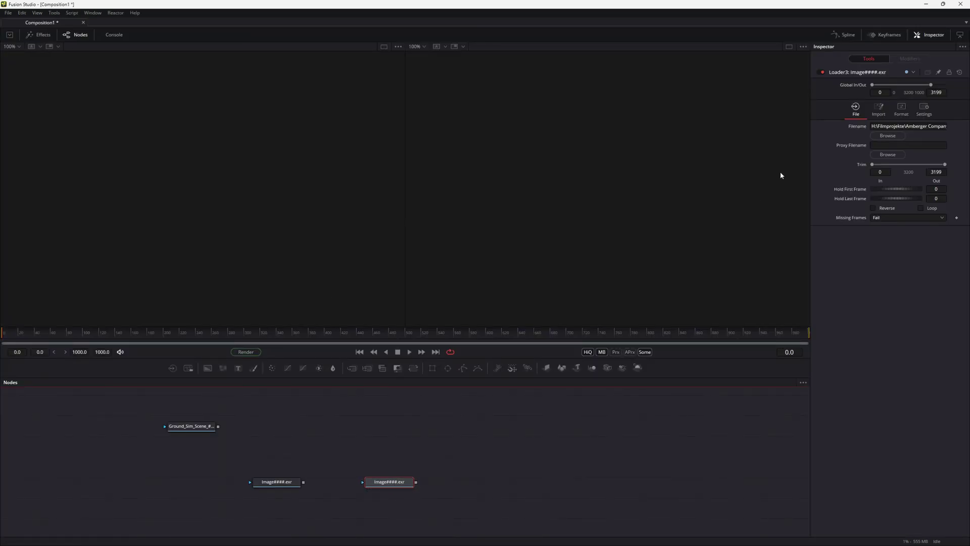
Apply an OCIO ColorSpace View LUT with ACES - ACEScg source, then go to frame 354
{"action": "right_click", "coordinate": [450, 140]}
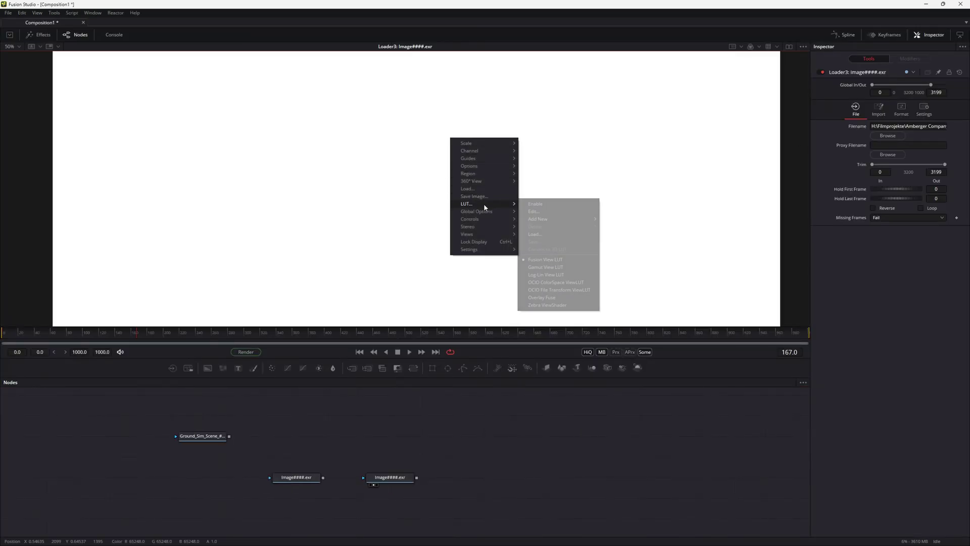
{"action": "mouse_move", "coordinate": [485, 203]}
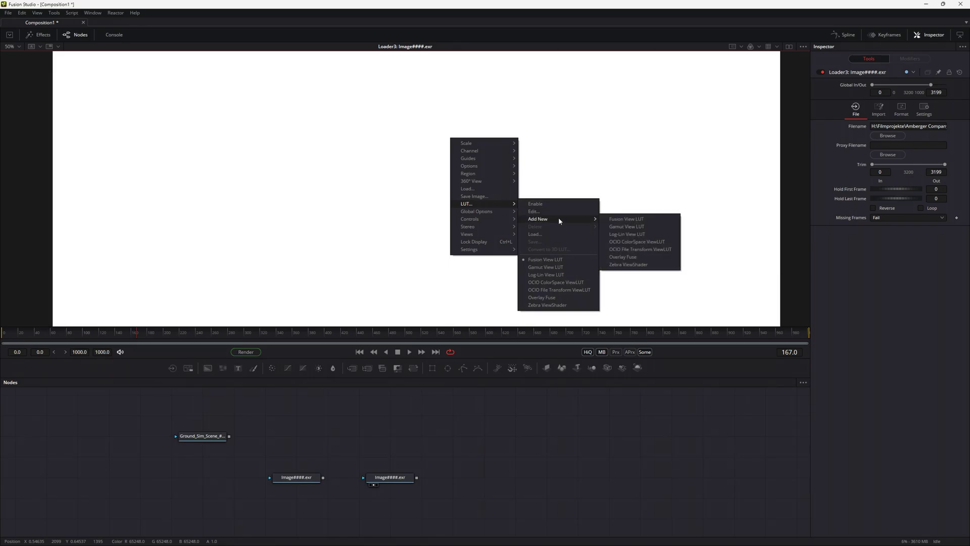
{"action": "right_click", "coordinate": [485, 217]}
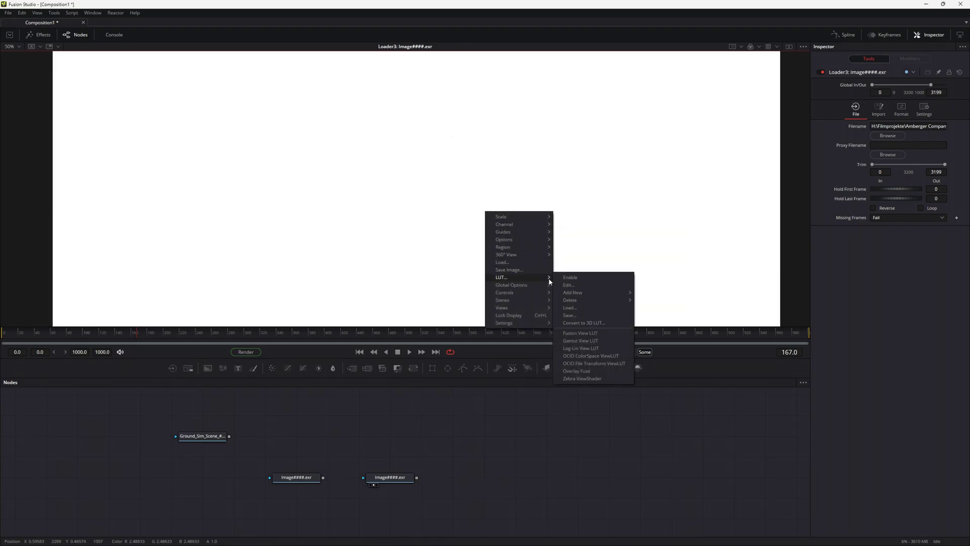
{"action": "left_click", "coordinate": [574, 283]}
{"action": "left_click", "coordinate": [441, 209]}
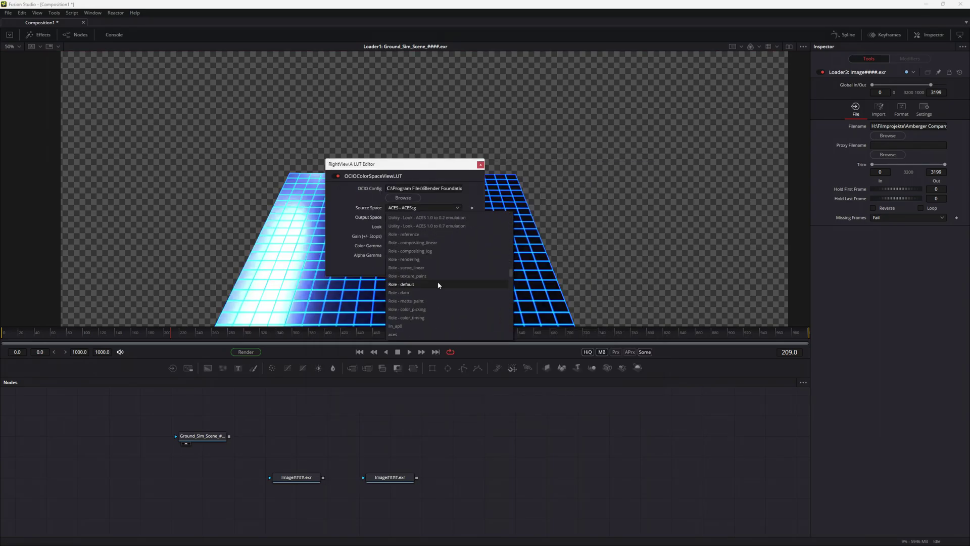
{"action": "left_click", "coordinate": [481, 165]}
{"action": "left_click", "coordinate": [287, 334]}
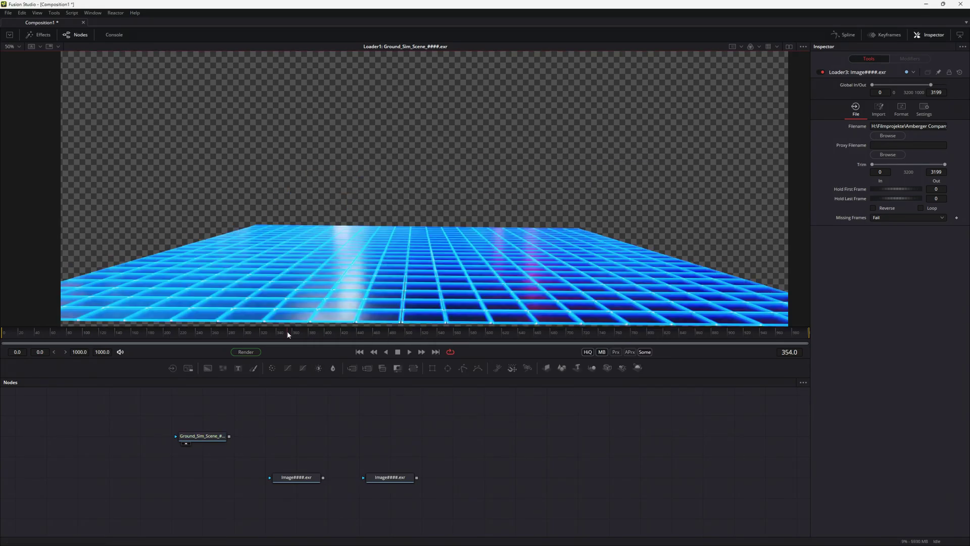
Add a Vector Motion Blur fed by Ground_Sim_Scene and the Image####.exr vector pass
{"action": "key", "text": "shift+space"}
{"action": "type", "text": "vector"}
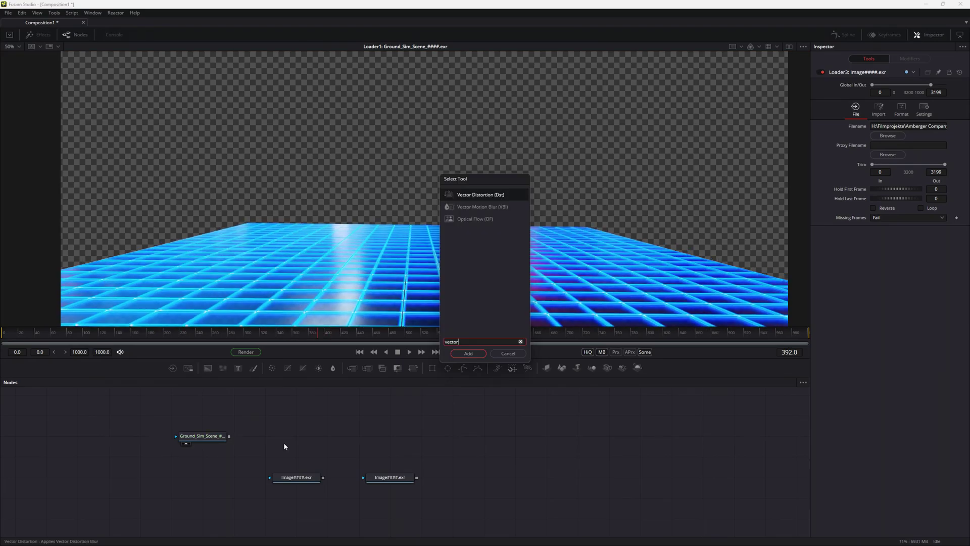
{"action": "key", "text": "Down"}
{"action": "key", "text": "Return"}
{"action": "left_click_drag", "start_coordinate": [229, 436], "coordinate": [270, 436]}
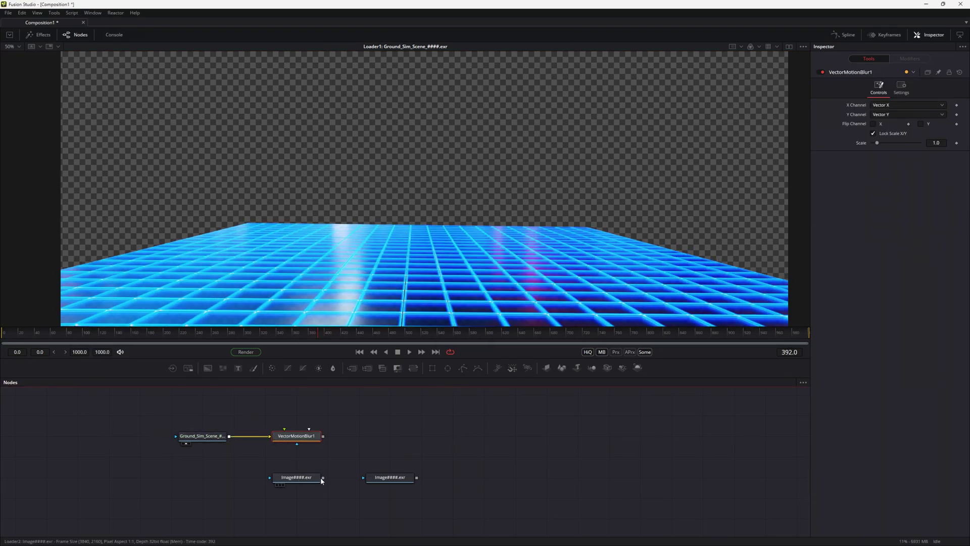
{"action": "left_click_drag", "start_coordinate": [321, 477], "coordinate": [297, 437]}
Take X motion from Red and Y from Green, test the blur scale, then reset it to 1.0
{"action": "left_click", "coordinate": [926, 104]}
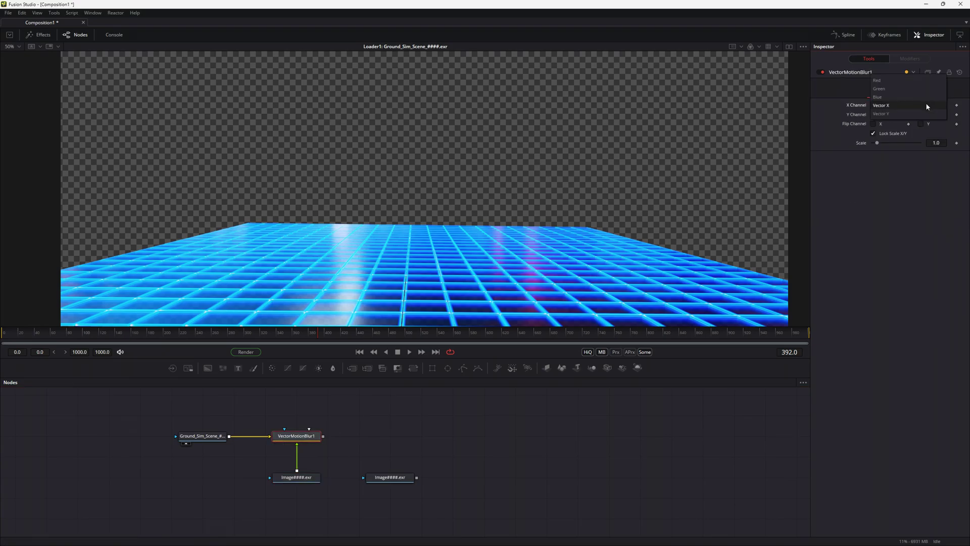
{"action": "left_click", "coordinate": [878, 80]}
{"action": "left_click", "coordinate": [906, 113]}
{"action": "left_click", "coordinate": [879, 89]}
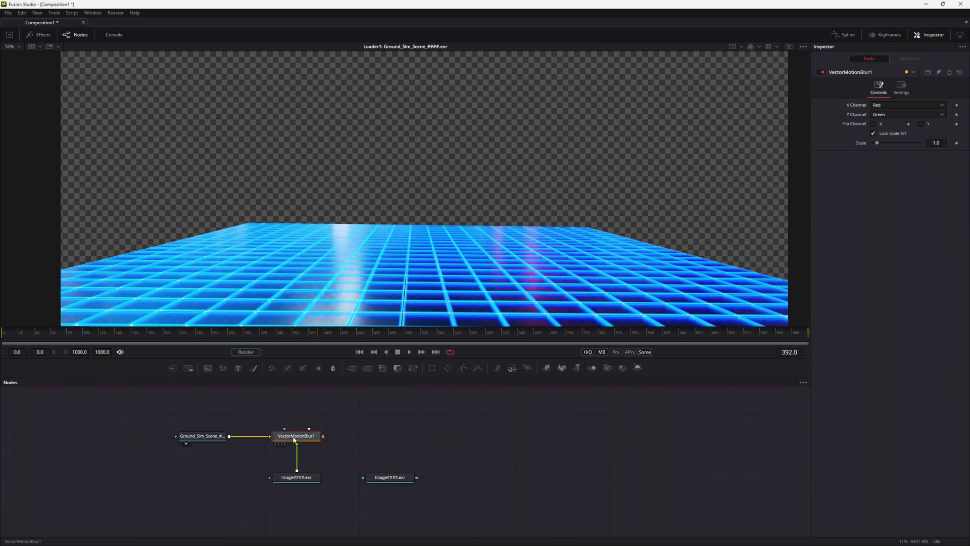
{"action": "key", "text": "1"}
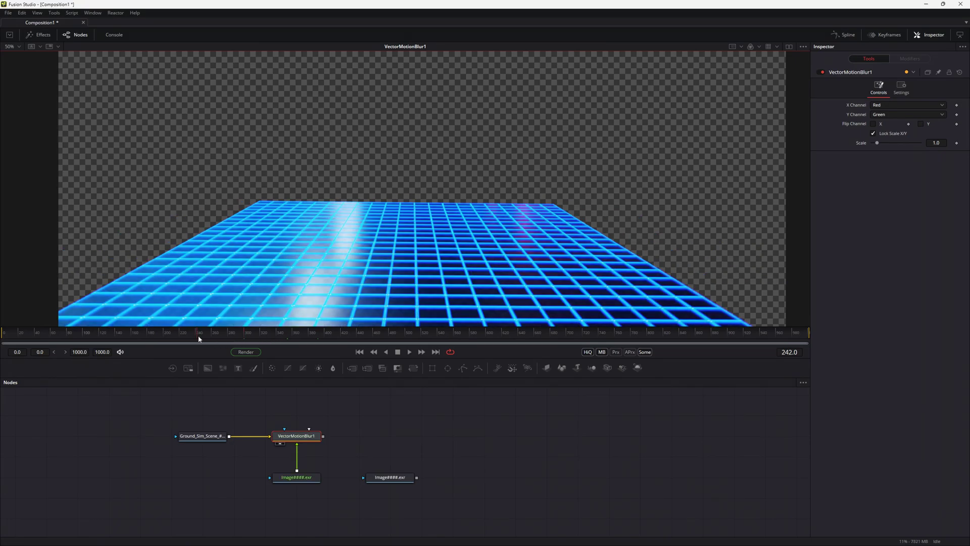
{"action": "left_click_drag", "start_coordinate": [877, 142], "coordinate": [906, 142]}
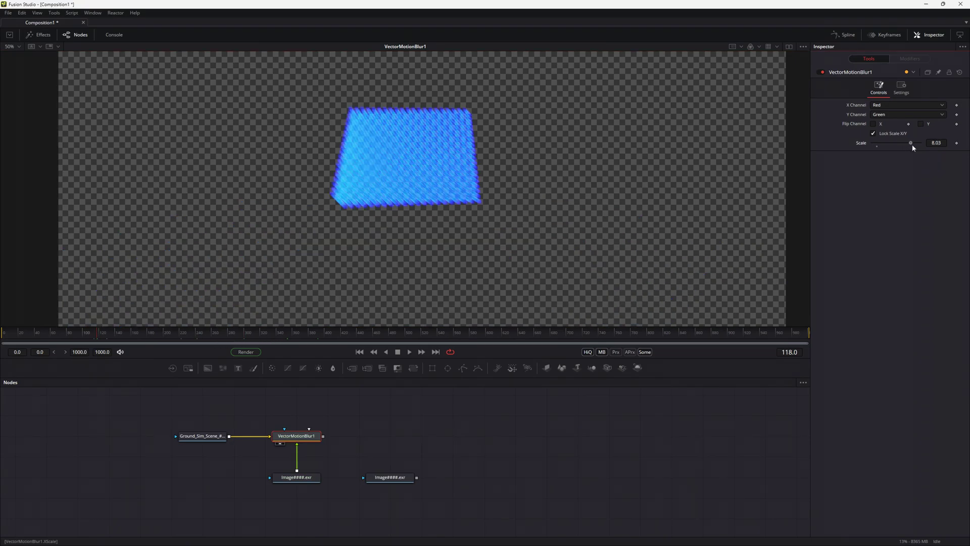
{"action": "left_click", "coordinate": [876, 146]}
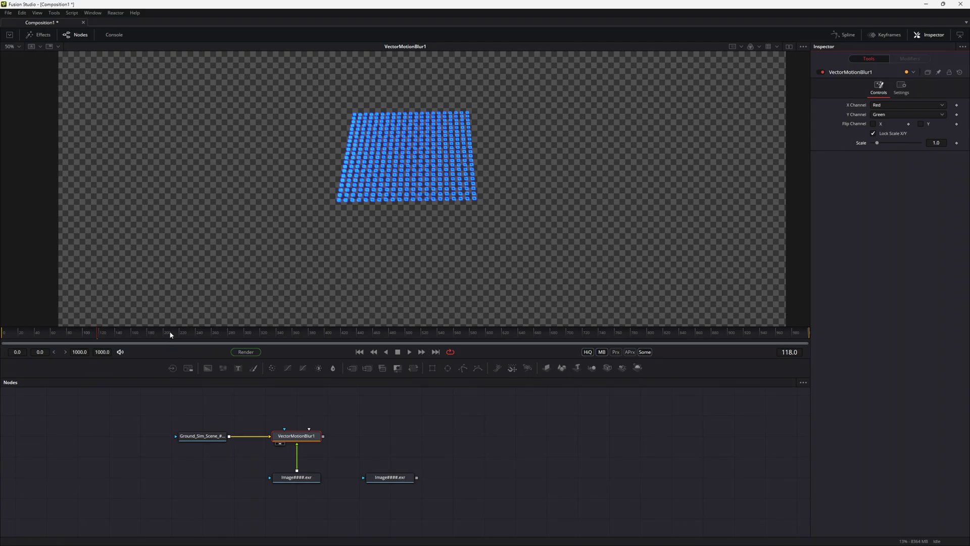
At frame 213, add a Fast Bokeh node using the Image####.exr depth pass
{"action": "left_click_drag", "start_coordinate": [171, 334], "coordinate": [173, 332]}
{"action": "key", "text": "shift+space"}
{"action": "type", "text": "fast"}
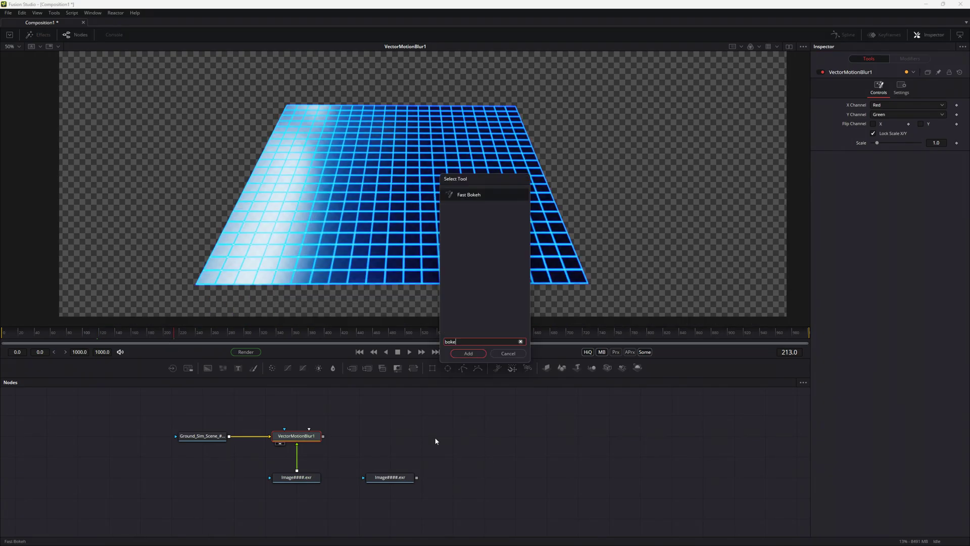
{"action": "key", "text": "Return"}
{"action": "left_click_drag", "start_coordinate": [366, 439], "coordinate": [398, 439]}
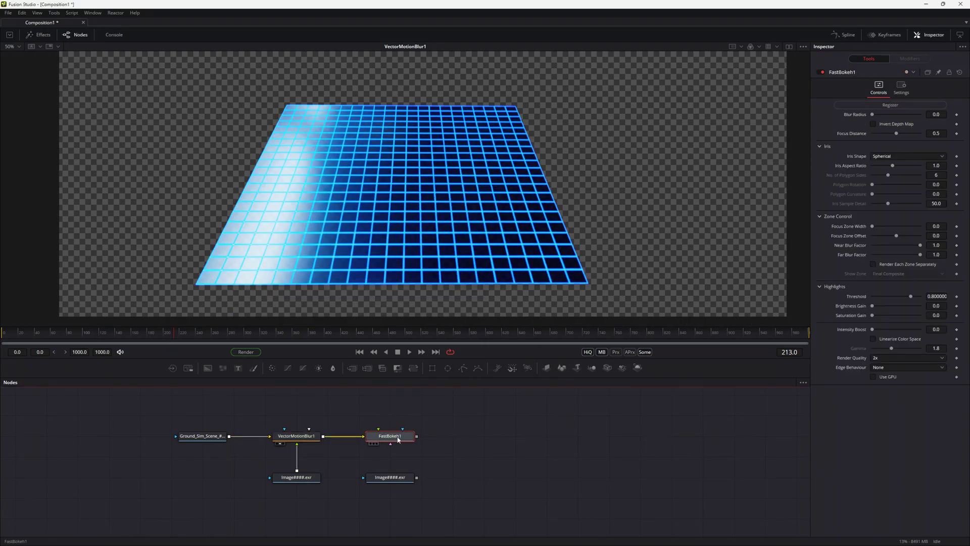
{"action": "left_click_drag", "start_coordinate": [416, 478], "coordinate": [395, 441]}
Invert the bokeh depth map and tune blur radius, focus distance and focus zone
{"action": "left_click", "coordinate": [874, 124]}
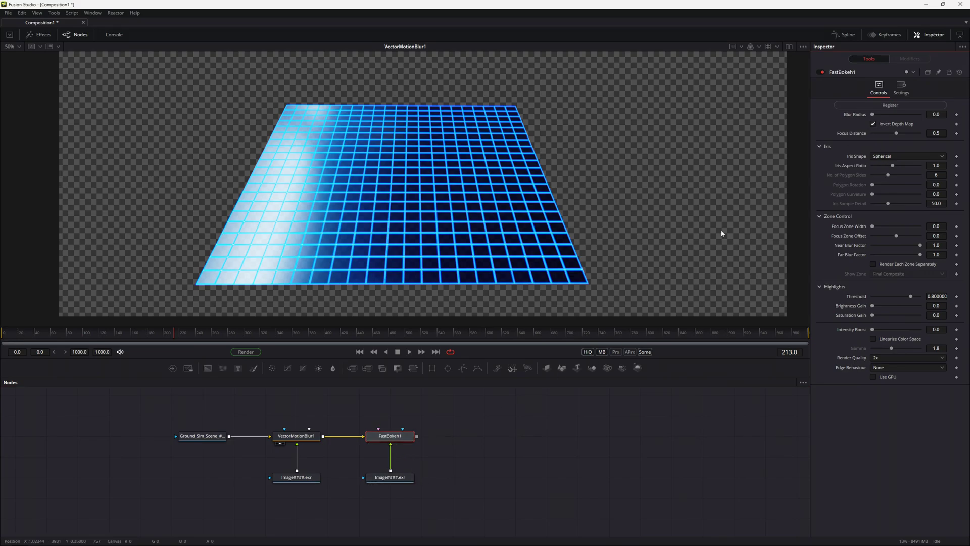
{"action": "key", "text": "1"}
{"action": "mouse_move", "coordinate": [871, 114]}
{"action": "left_mouse_down"}
{"action": "mouse_move", "coordinate": [872, 135]}
{"action": "mouse_move", "coordinate": [884, 115]}
{"action": "mouse_move", "coordinate": [876, 114]}
{"action": "mouse_move", "coordinate": [878, 133]}
{"action": "left_mouse_up"}
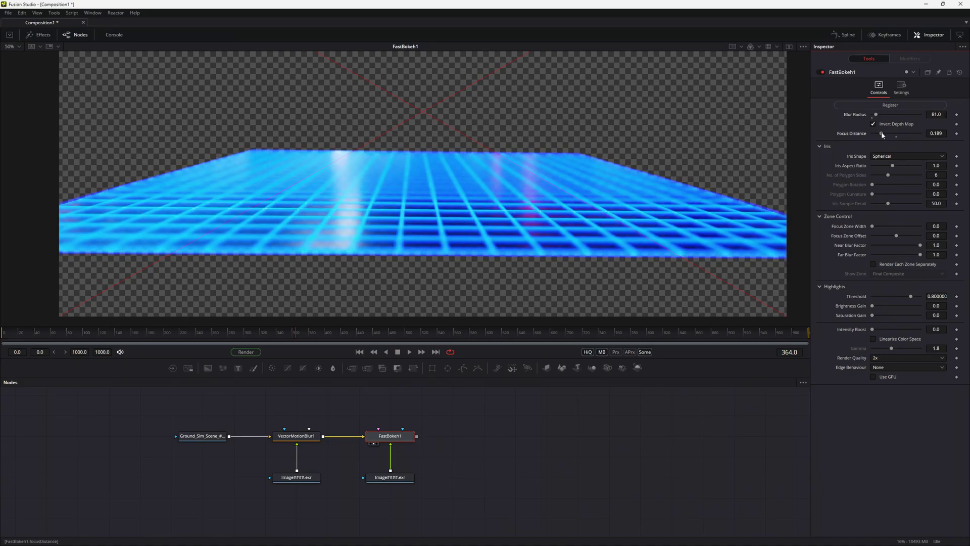
{"action": "left_click_drag", "start_coordinate": [872, 226], "coordinate": [876, 226]}
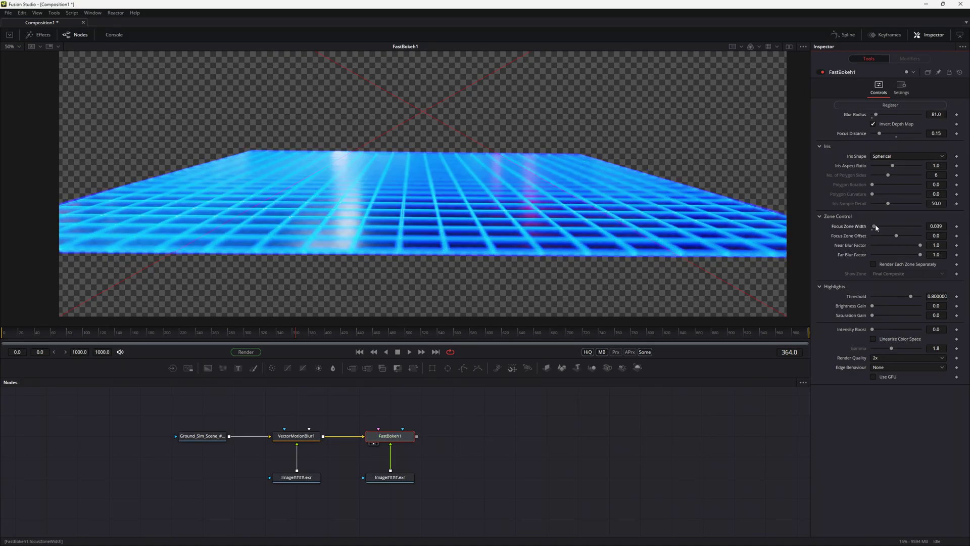
Add a Saver after the bokeh writing Output.mp4 as a QuickTime movie
{"action": "key", "text": "shift+space"}
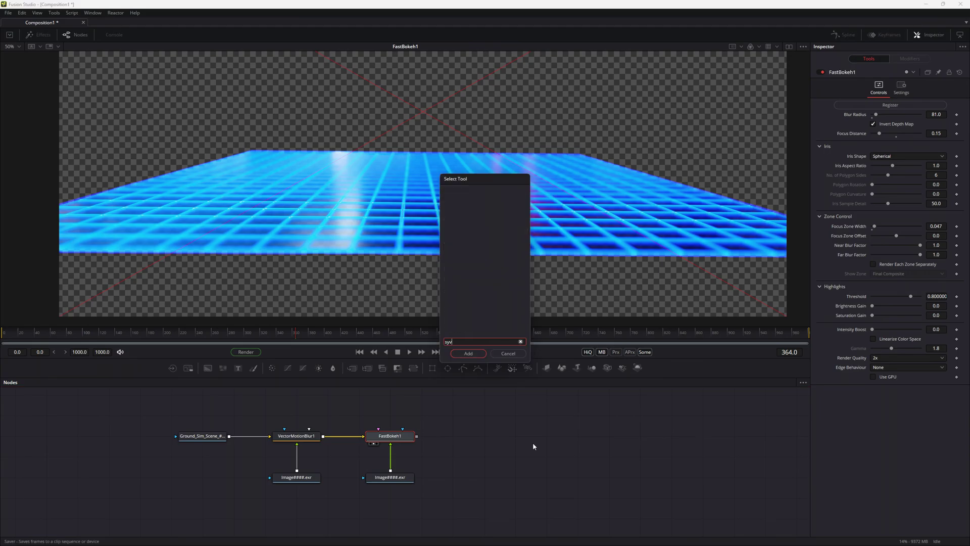
{"action": "type", "text": "saver"}
{"action": "key", "text": "Return"}
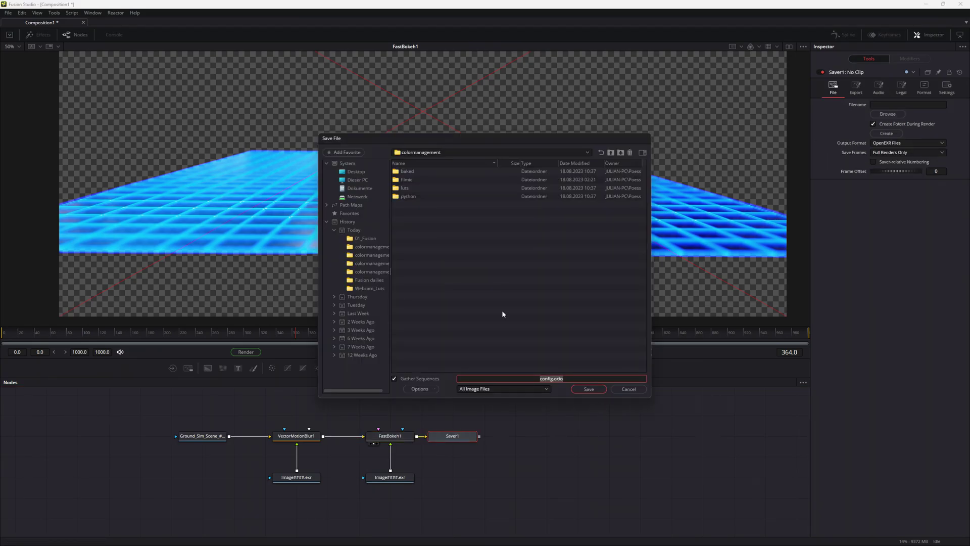
{"action": "type", "text": "Output.mp4"}
{"action": "key", "text": "Return"}
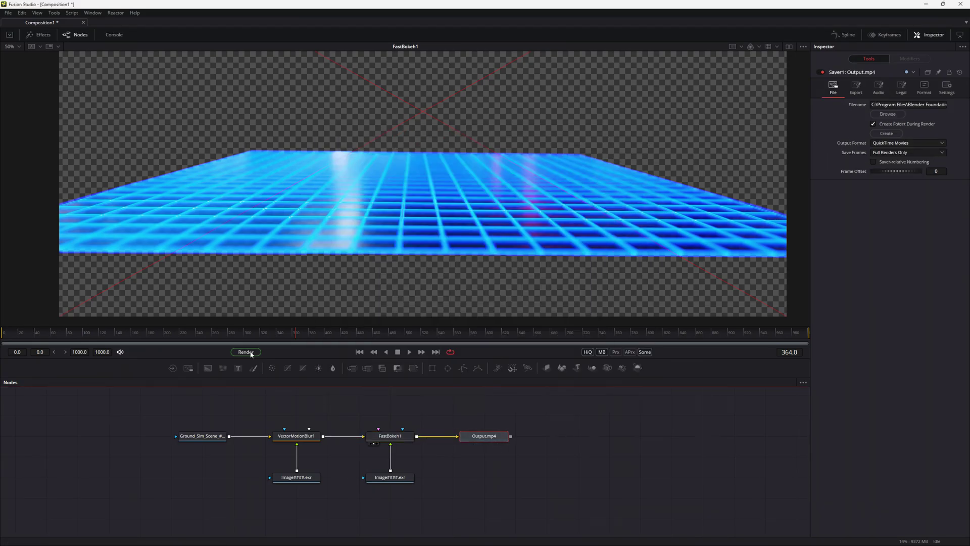